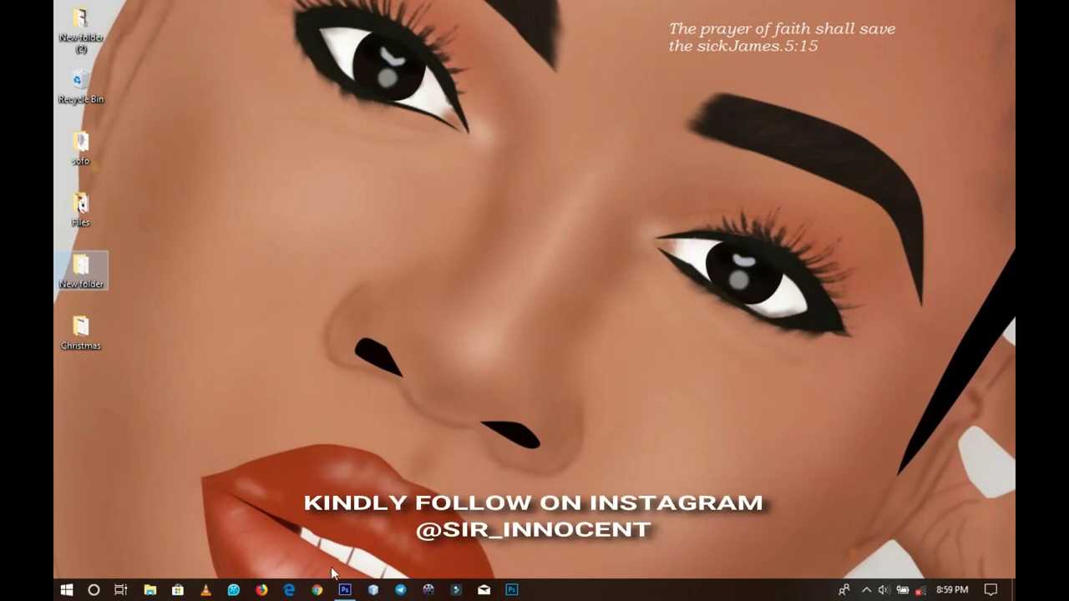
# Step: Switch to Photoshop, expand Group 1 and select the Shape 1 layer holding the skin base
pyautogui.click(344, 590)
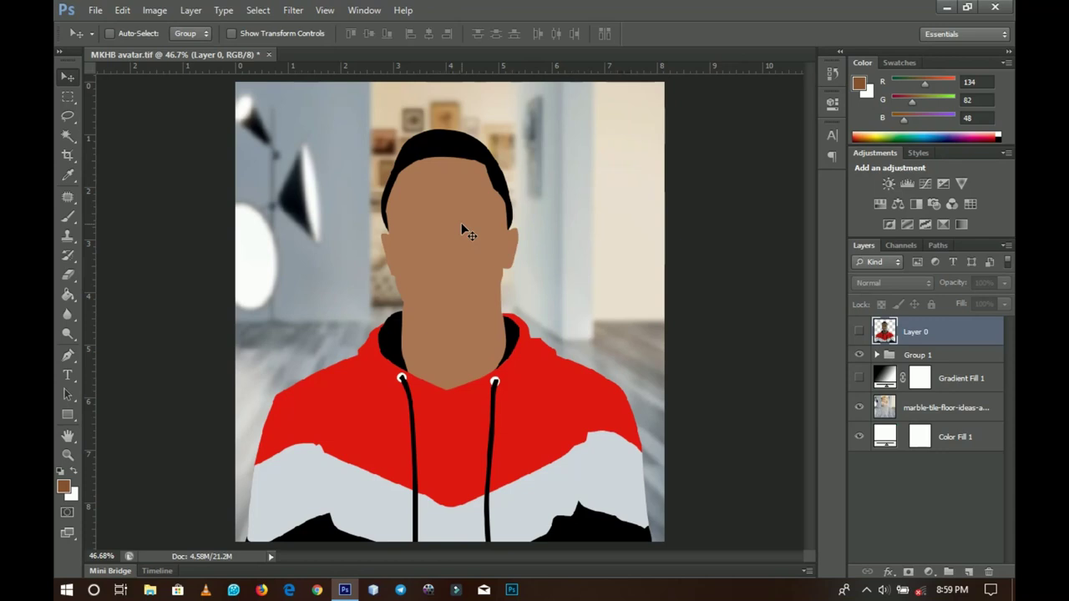
pyautogui.click(877, 355)
pyautogui.scroll(-5, 1013, 516)
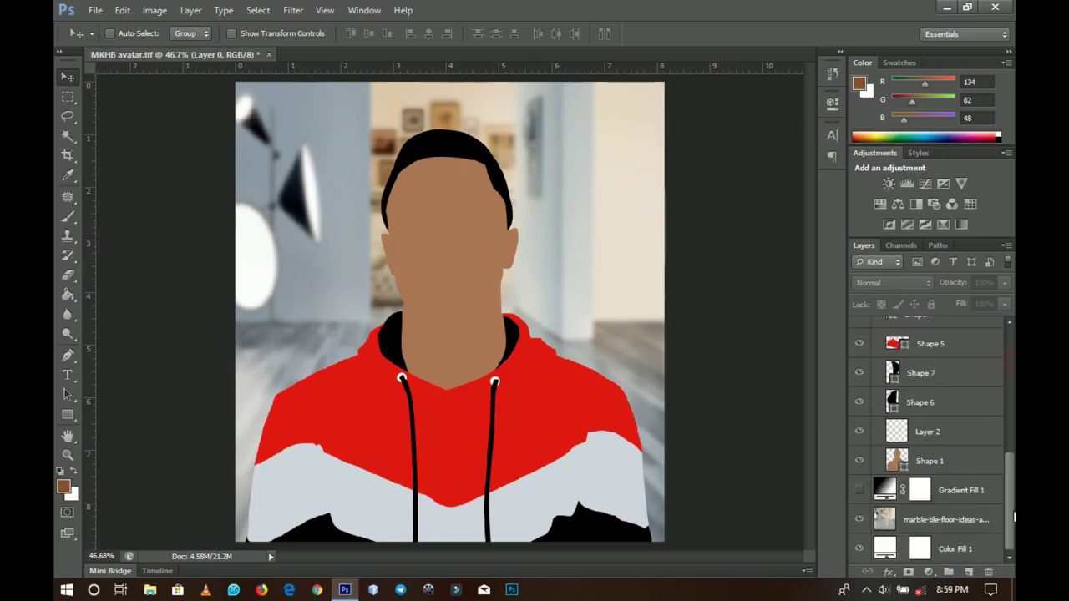
pyautogui.click(948, 463)
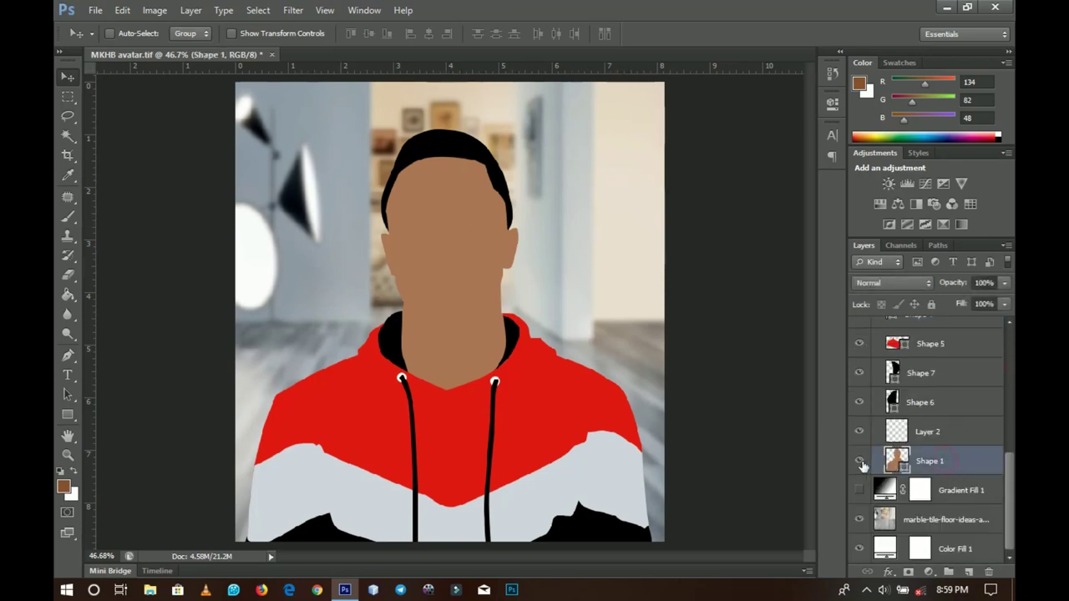
# Step: Toggle the visibility of Shape 1, Shape 5 and Shape 4 to examine which part of the portrait each forms
pyautogui.click(860, 462)
pyautogui.click(861, 461)
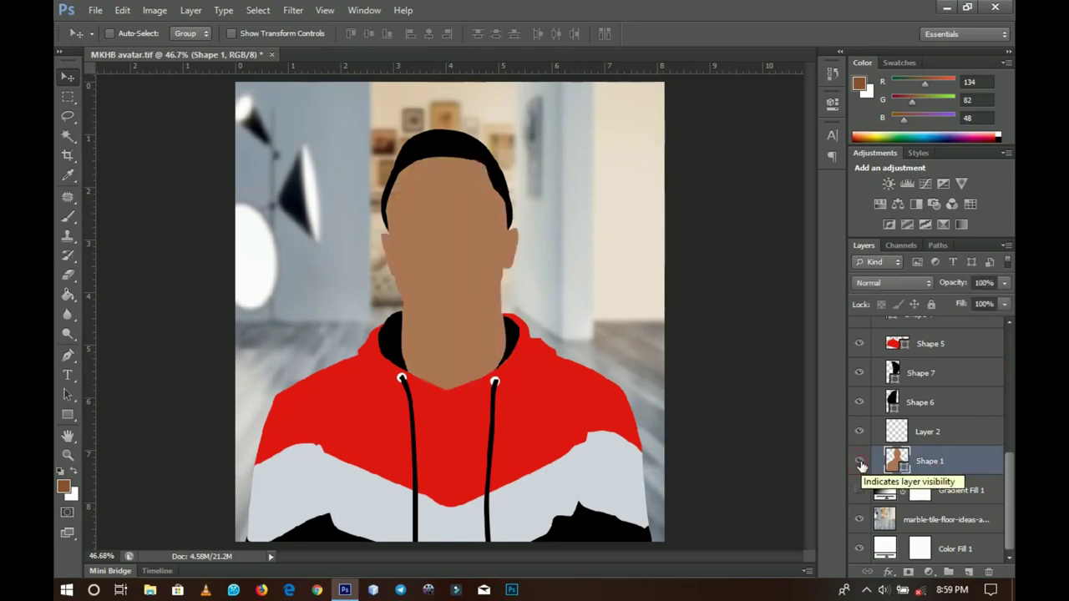
pyautogui.click(862, 347)
pyautogui.click(860, 345)
pyautogui.click(860, 344)
pyautogui.click(860, 344)
pyautogui.moveTo(1010, 493); pyautogui.dragTo(1010, 455)
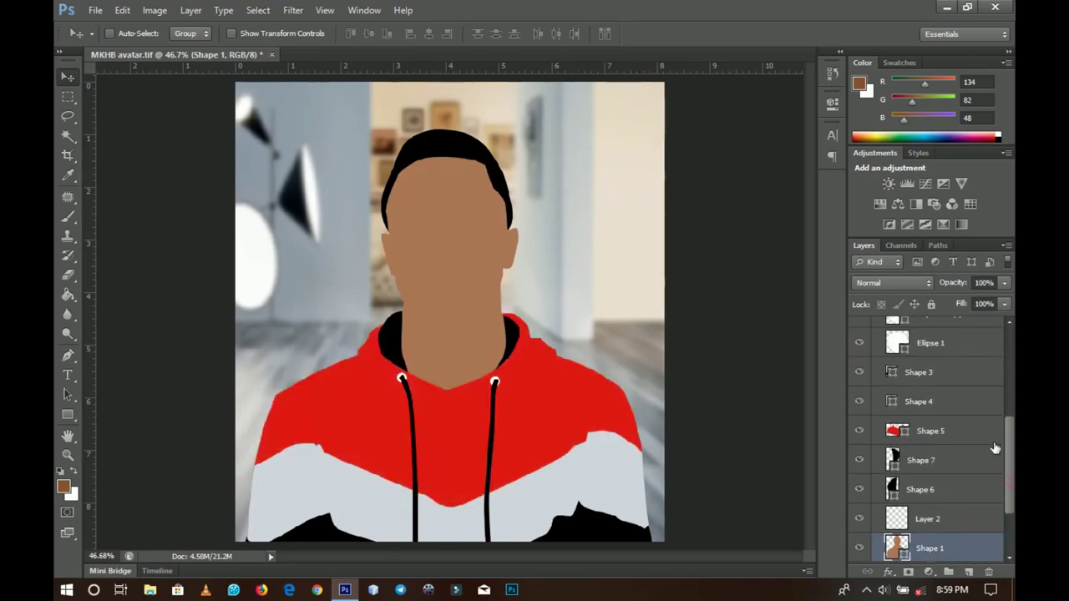
pyautogui.click(860, 401)
pyautogui.click(859, 401)
pyautogui.scroll(-3, 1002, 450)
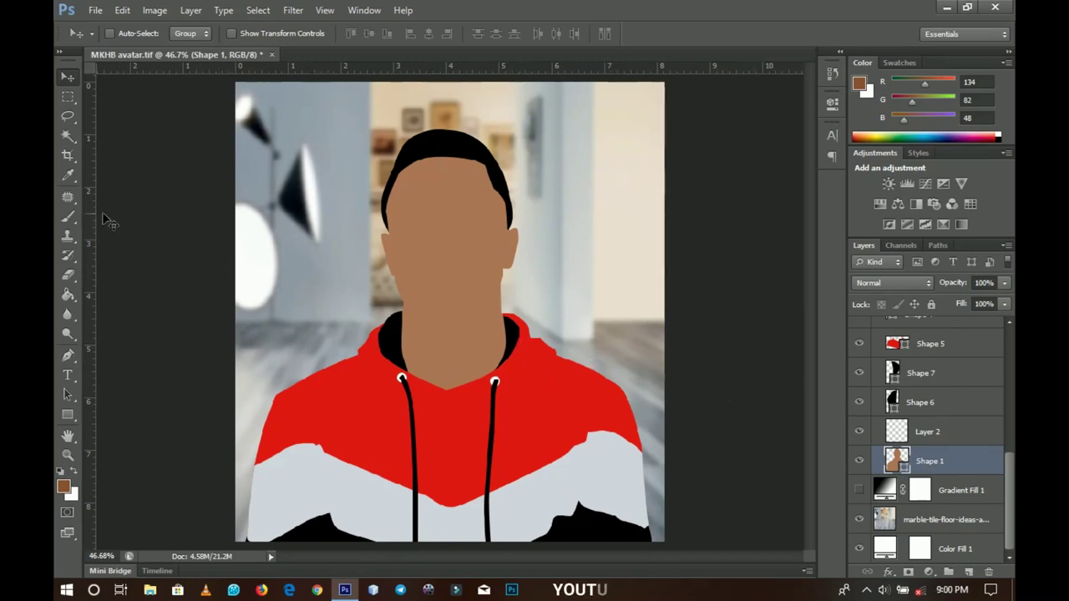
# Step: Show the Layer 0 photo and sample the skin tone of the neck with the Eyedropper tool
pyautogui.click(68, 177)
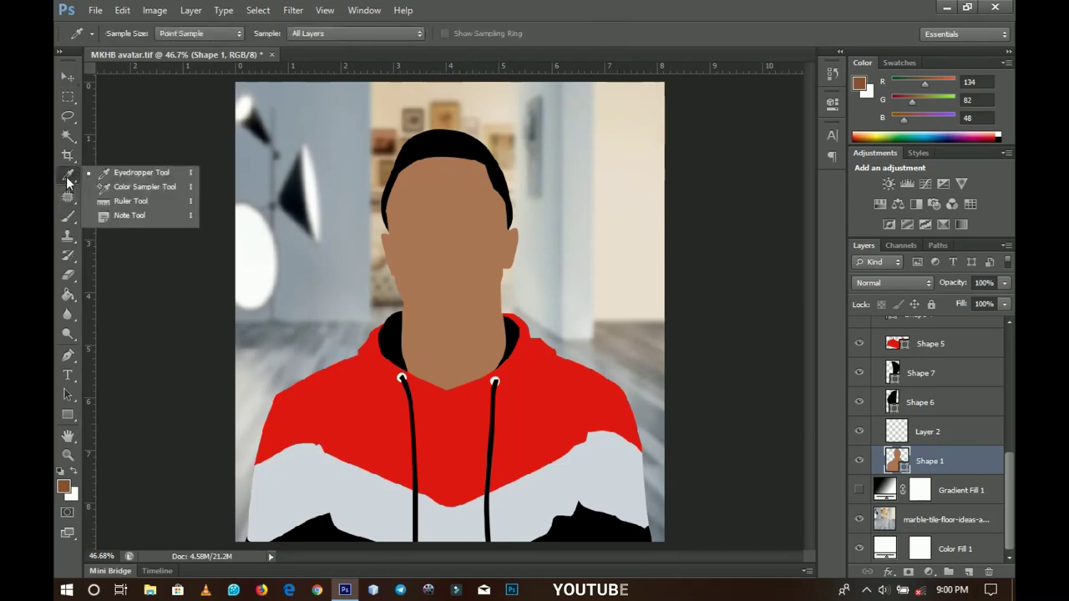
pyautogui.click(105, 177)
pyautogui.scroll(5, 1010, 497)
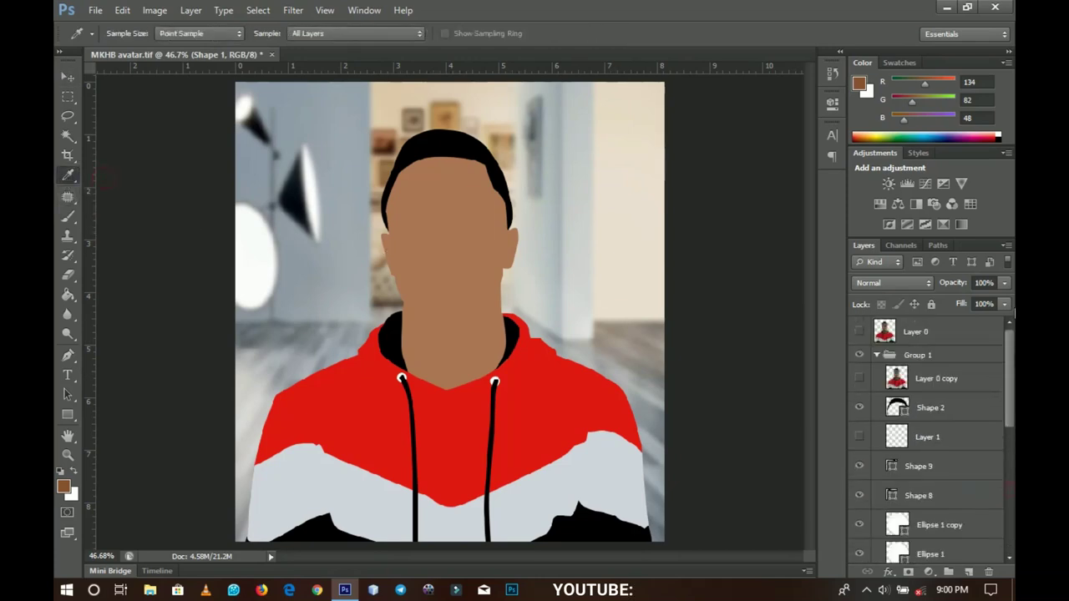
pyautogui.click(860, 332)
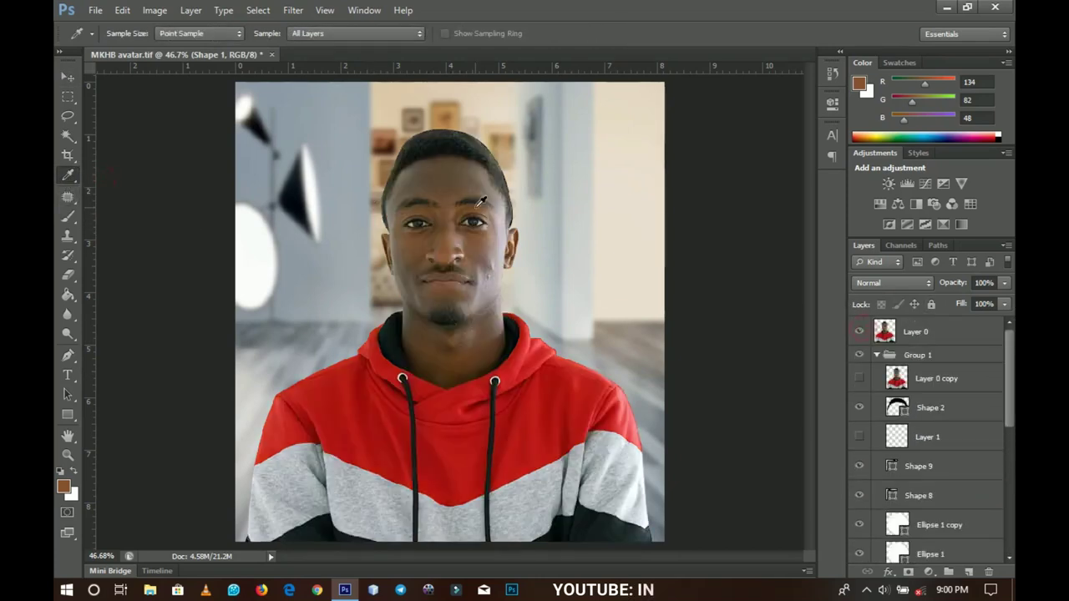
pyautogui.click(487, 334)
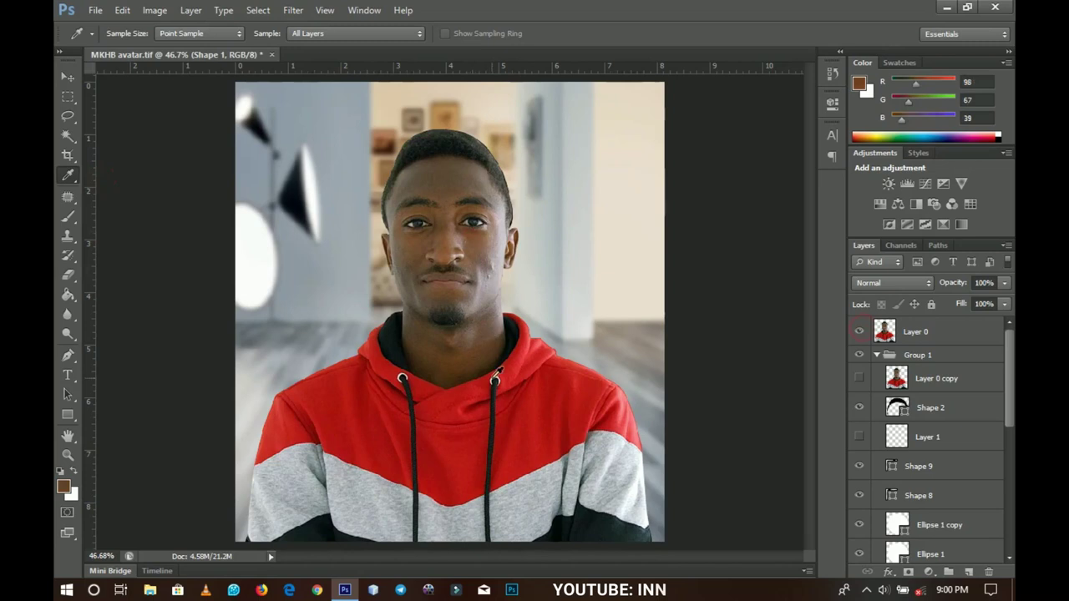
pyautogui.click(458, 358)
pyautogui.click(456, 357)
# Step: Set the foreground colour to the light skin tone ca8556 and hide the Layer 0 photo
pyautogui.click(63, 487)
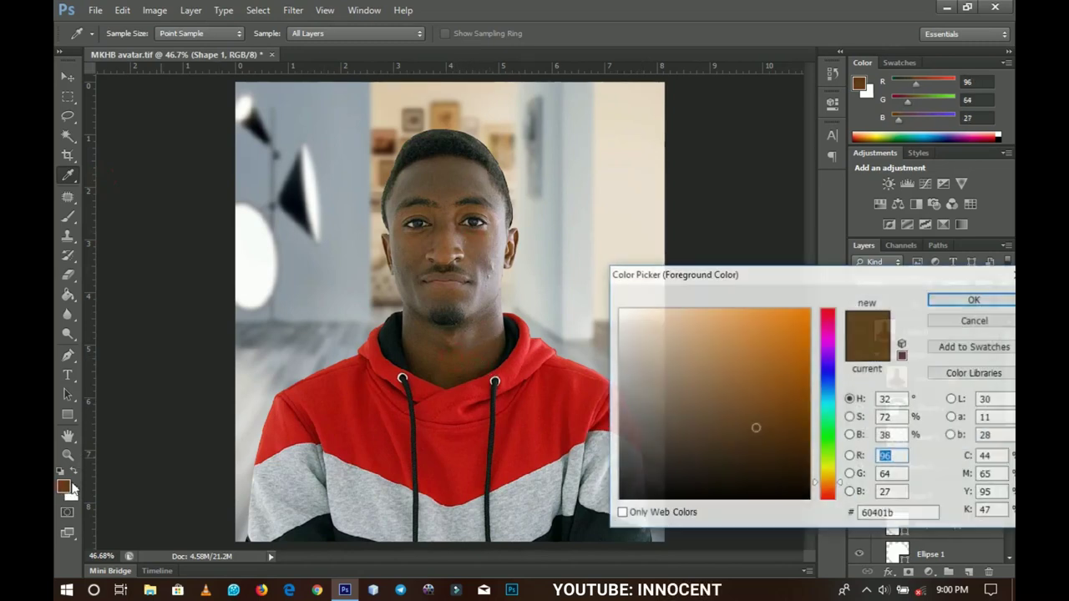
pyautogui.click(828, 489)
pyautogui.click(728, 339)
pyautogui.click(727, 348)
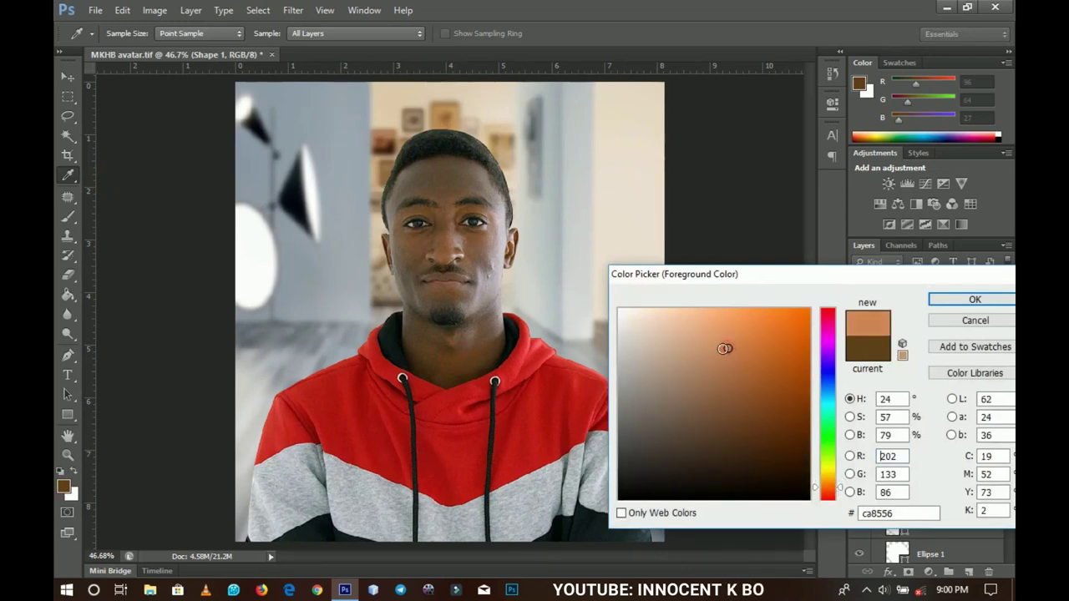
pyautogui.click(944, 301)
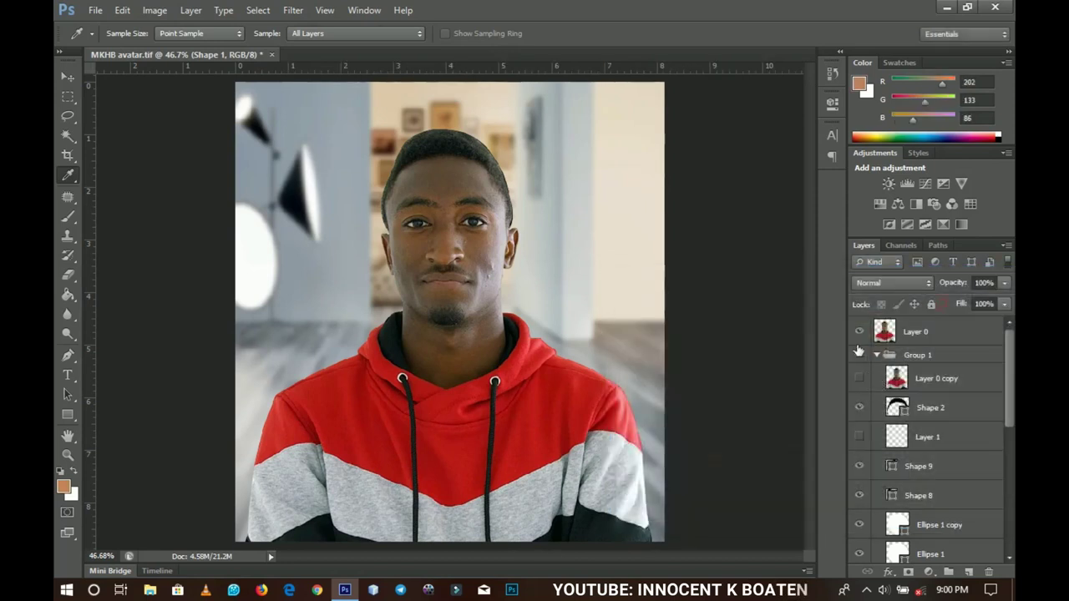
pyautogui.click(858, 334)
# Step: Add a new layer directly above Shape 1 and name it Shadows
pyautogui.moveTo(1006, 349); pyautogui.dragTo(996, 482)
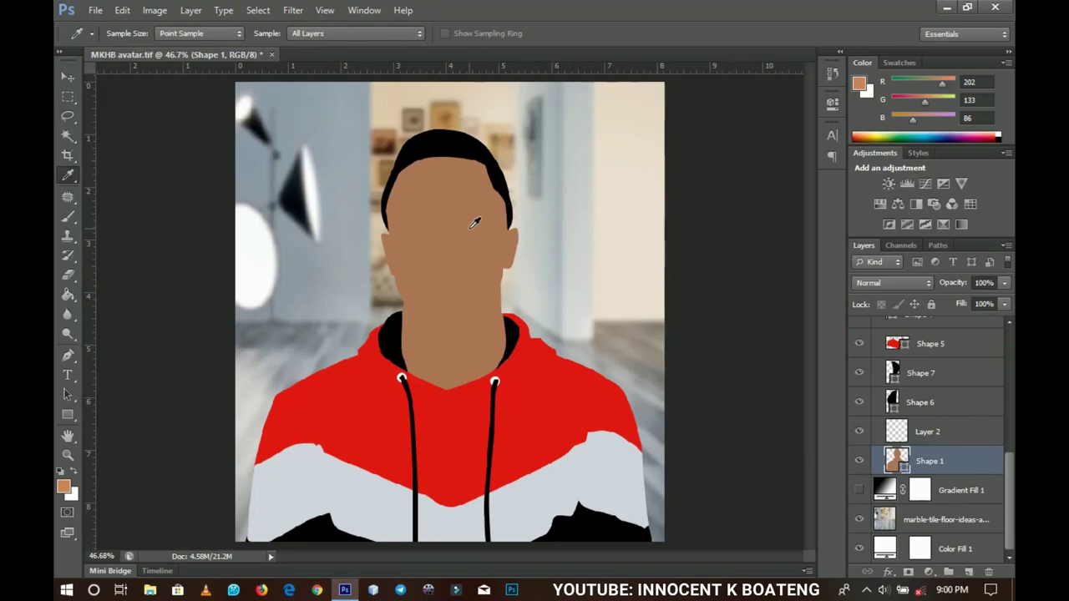
pyautogui.click(969, 570)
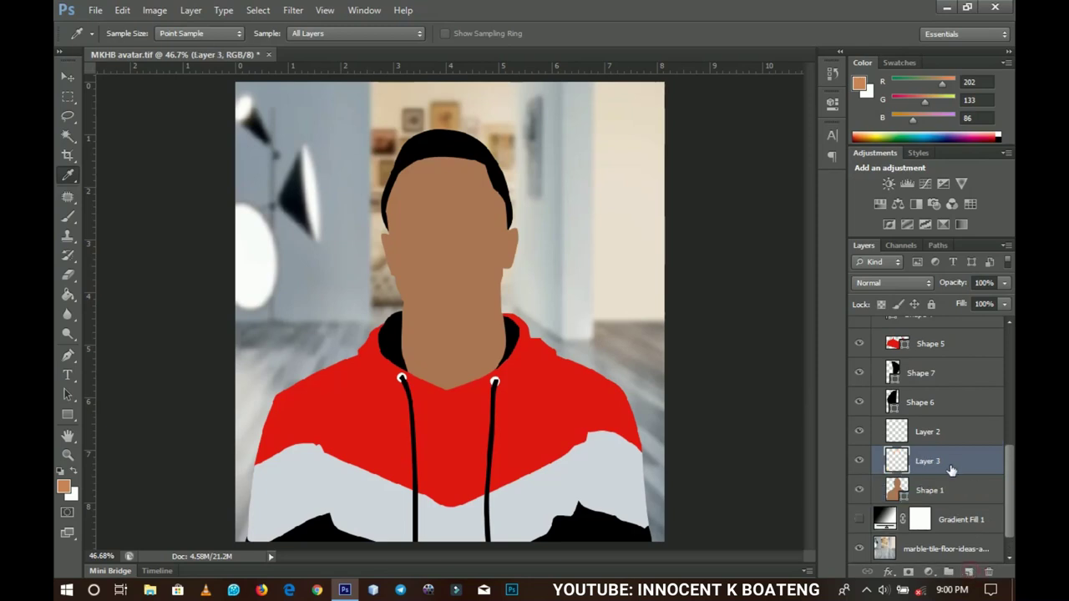
pyautogui.doubleClick(930, 462)
pyautogui.write('Shadows')
pyautogui.press('Return')
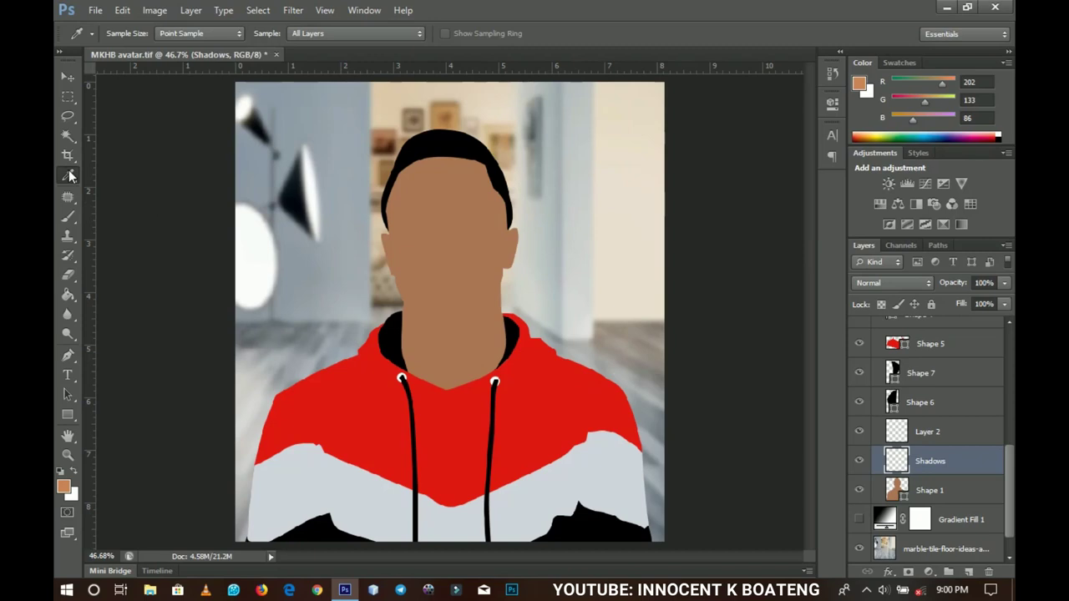
# Step: Sample the flat skin colour from the face and darken the foreground colour to 885635
pyautogui.click(490, 235)
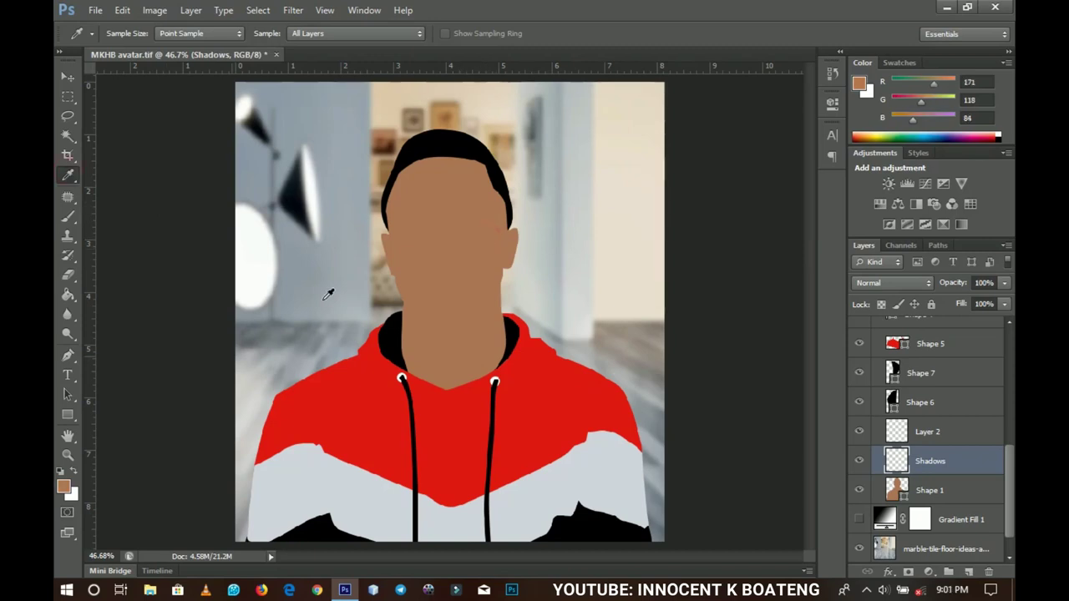
pyautogui.click(69, 488)
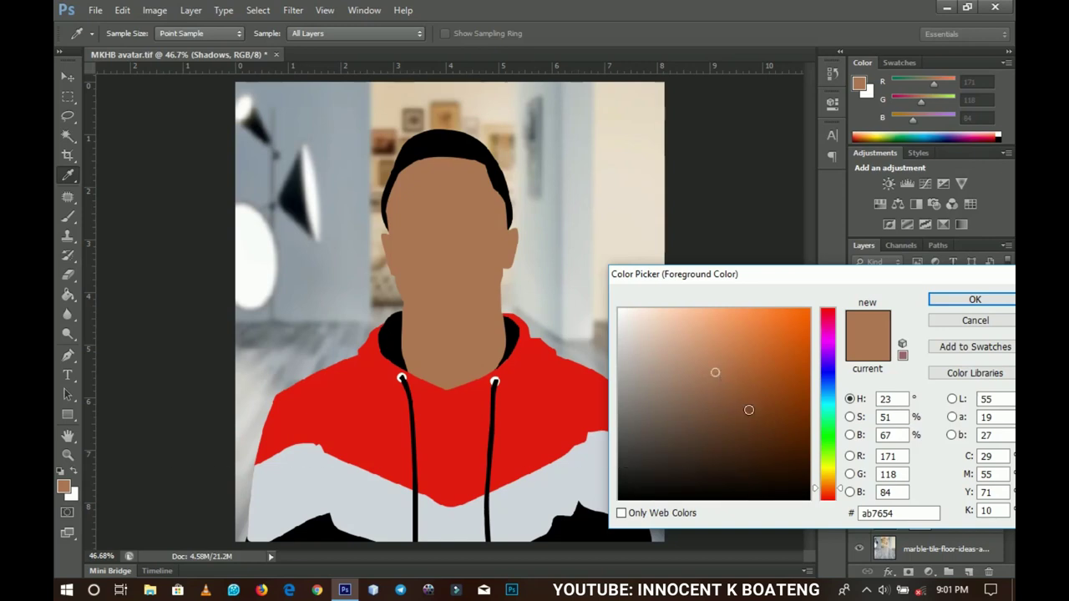
pyautogui.moveTo(729, 392); pyautogui.dragTo(734, 397)
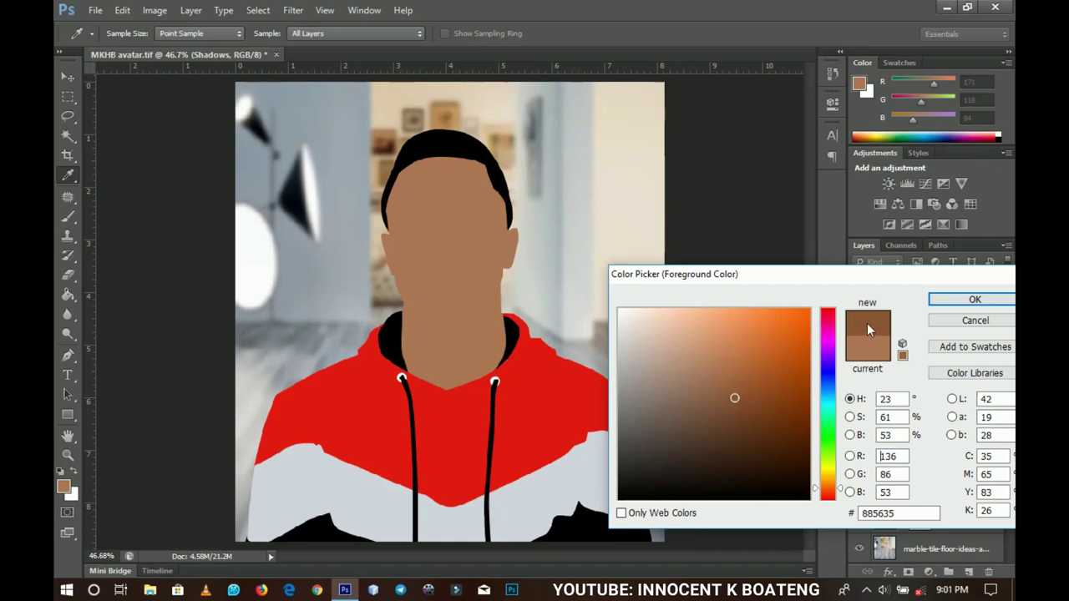
pyautogui.click(960, 302)
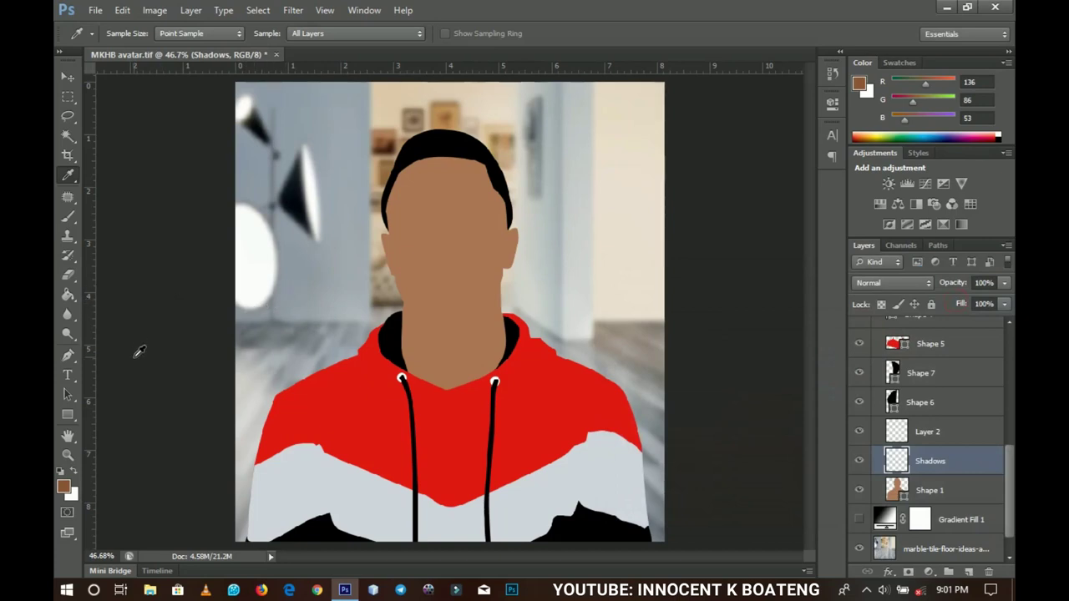
# Step: Activate the Brush tool, check its hardness and opacity settings, and set the brush size to 370 px
pyautogui.click(69, 217)
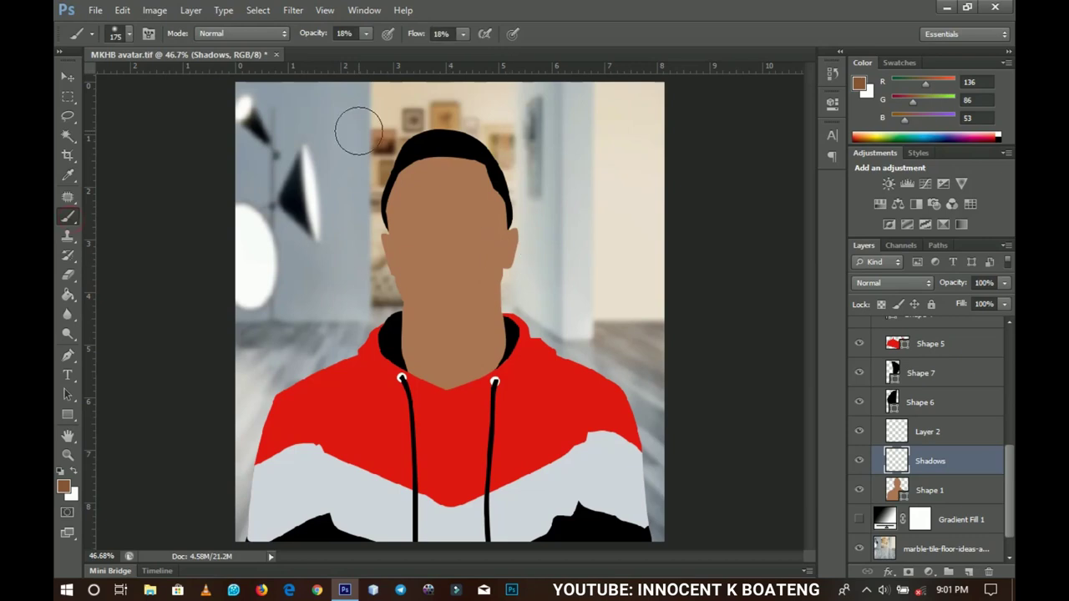
pyautogui.rightClick(420, 231)
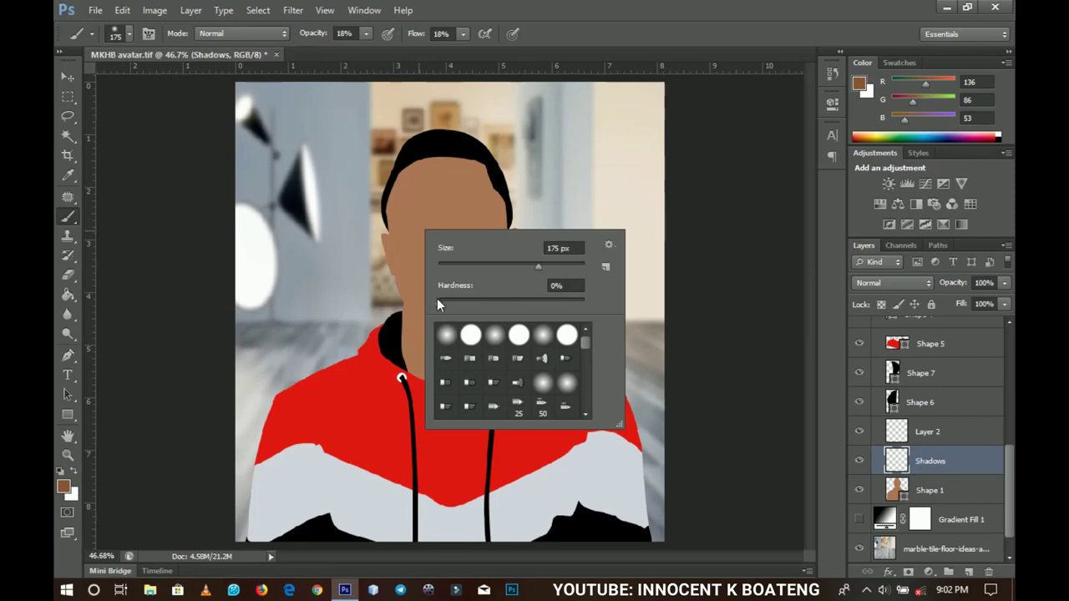
pyautogui.click(364, 35)
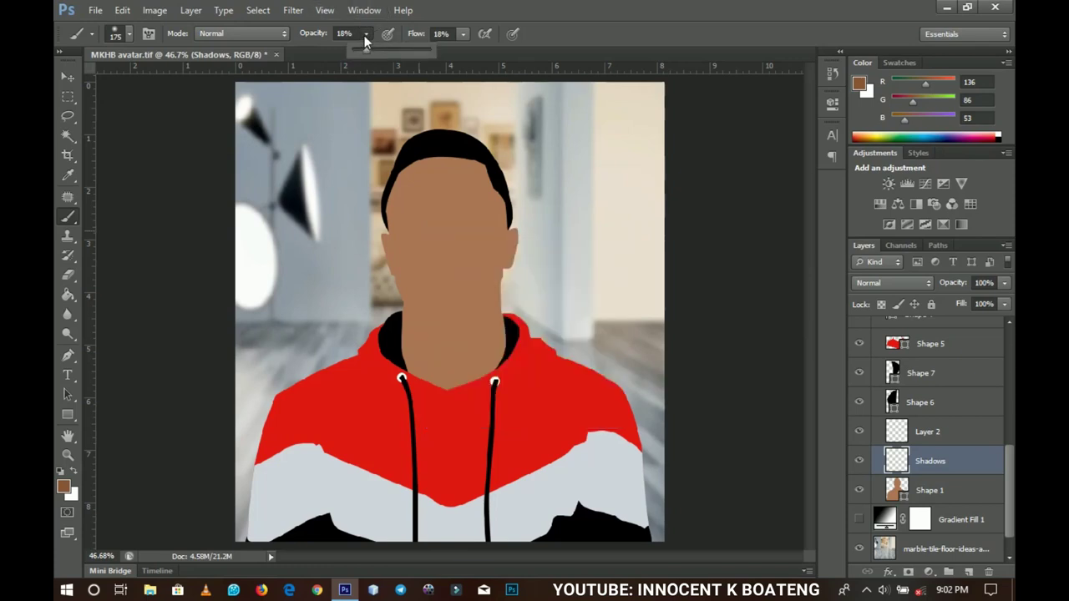
pyautogui.click(364, 34)
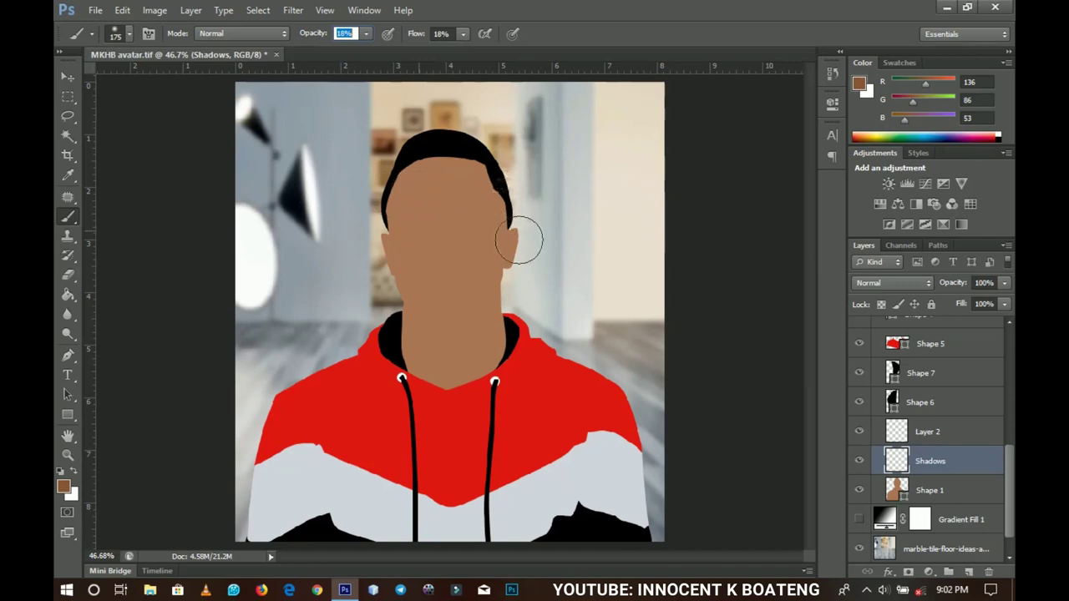
pyautogui.rightClick(489, 269)
pyautogui.moveTo(603, 306); pyautogui.dragTo(609, 308)
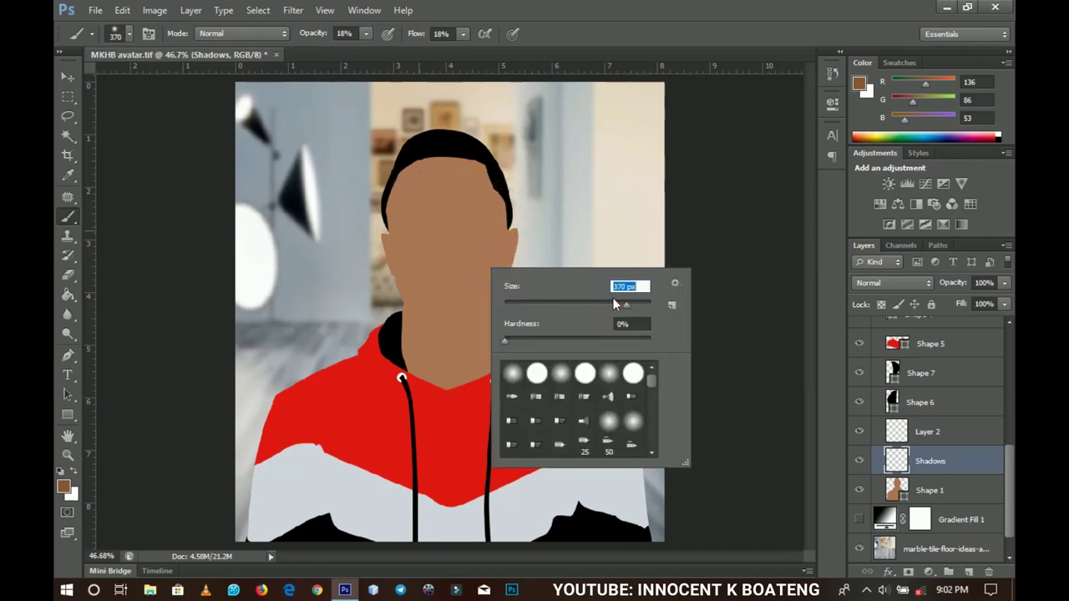
# Step: Paint soft shadows down both sides of the face and neck on the Shadows layer, and toggle its visibility to compare
pyautogui.click(501, 222)
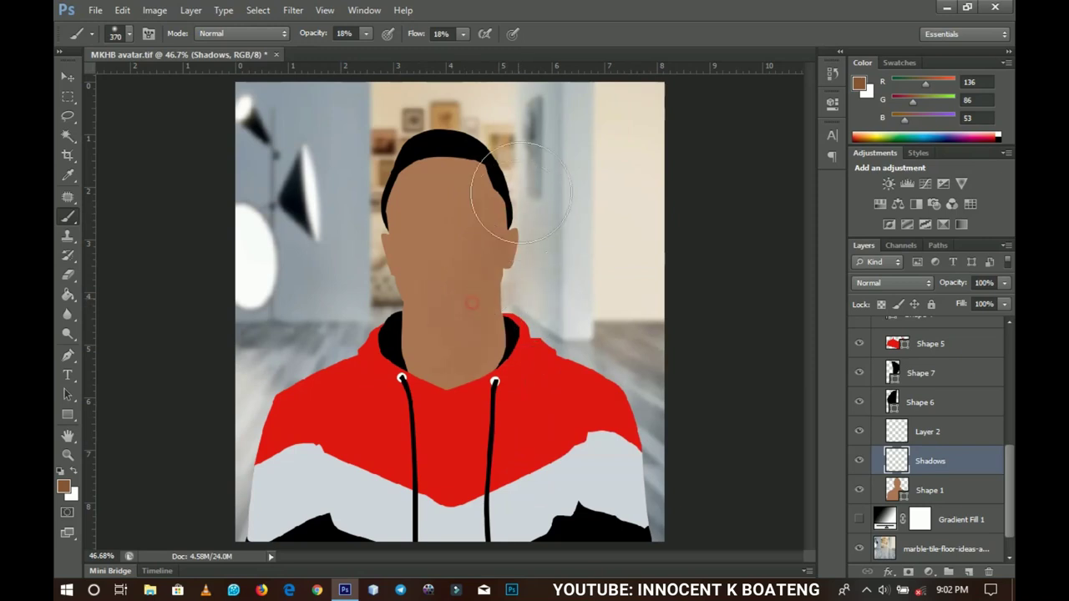
pyautogui.moveTo(361, 165)
pyautogui.mouseDown()
pyautogui.moveTo(390, 269)
pyautogui.moveTo(359, 240)
pyautogui.moveTo(381, 406)
pyautogui.mouseUp()
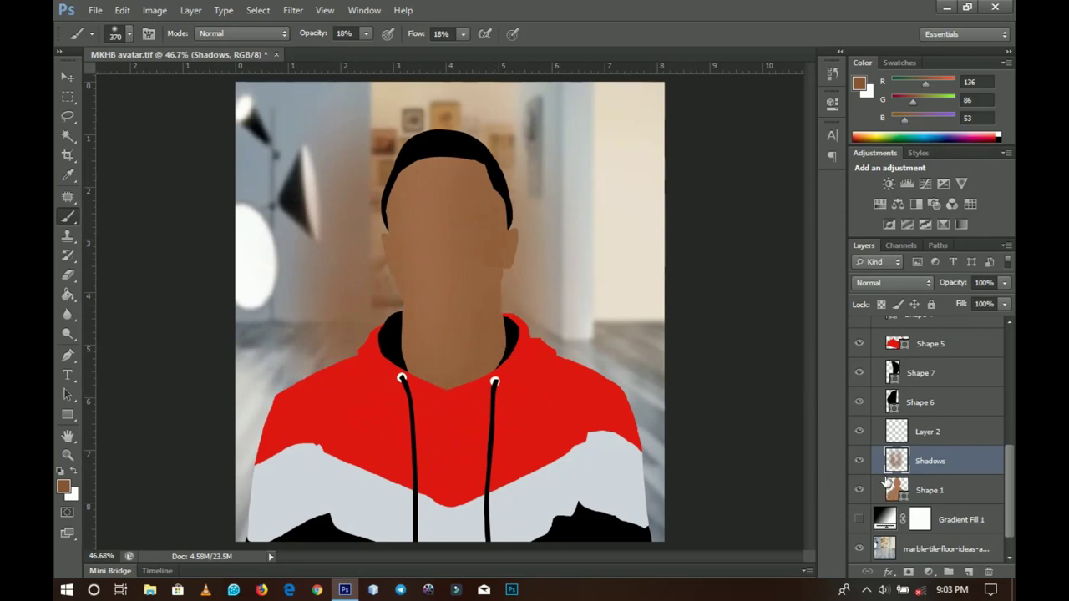
pyautogui.click(860, 463)
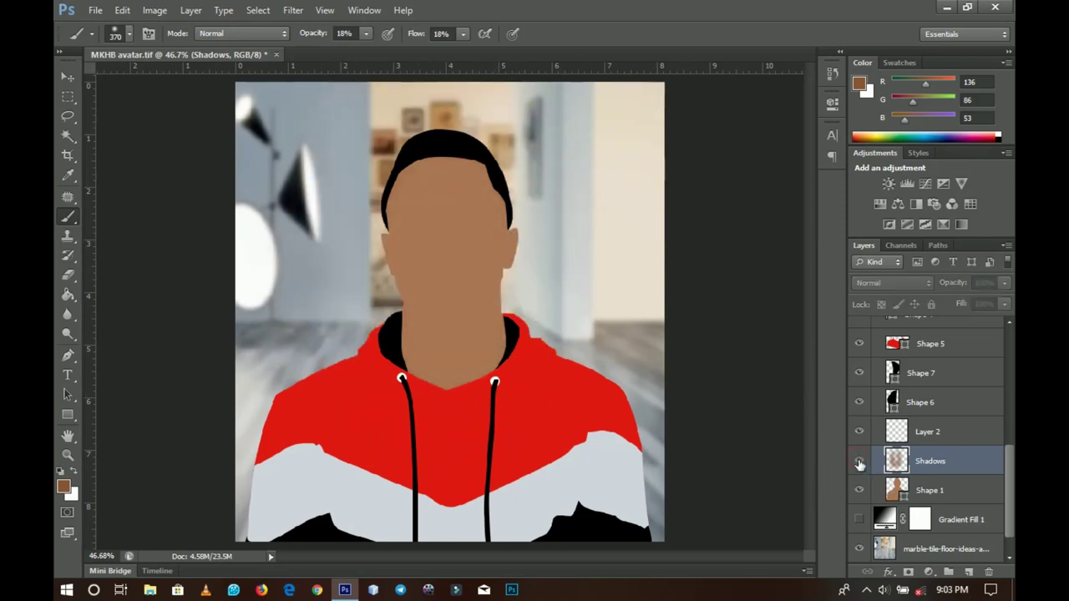
pyautogui.click(860, 463)
pyautogui.click(861, 462)
pyautogui.click(860, 462)
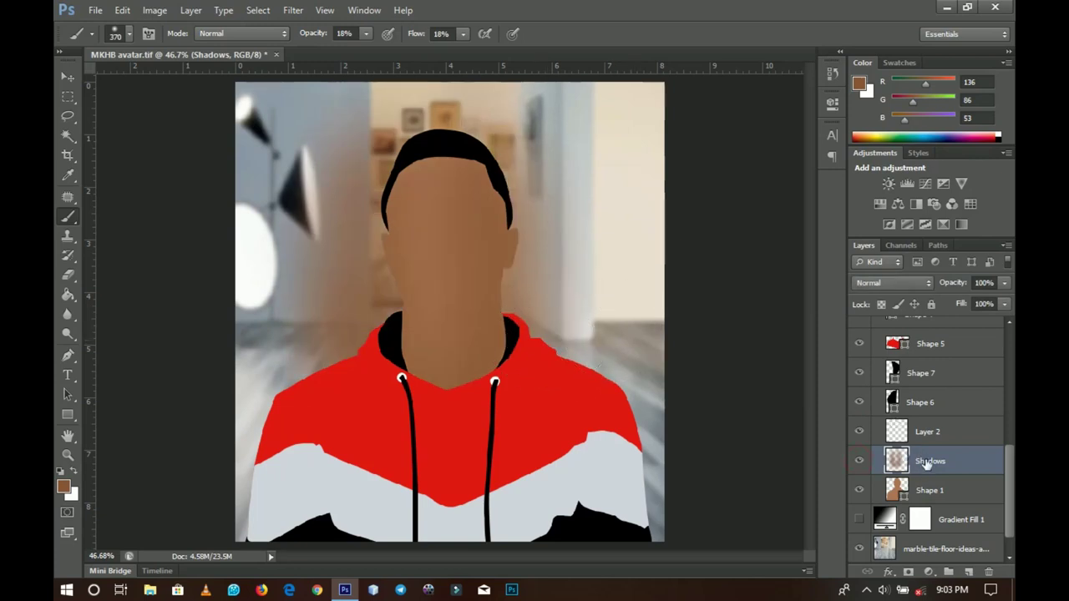
# Step: Clip the Shadows layer to Shape 1, release the clipping mask to compare, and clip it again
pyautogui.rightClick(925, 464)
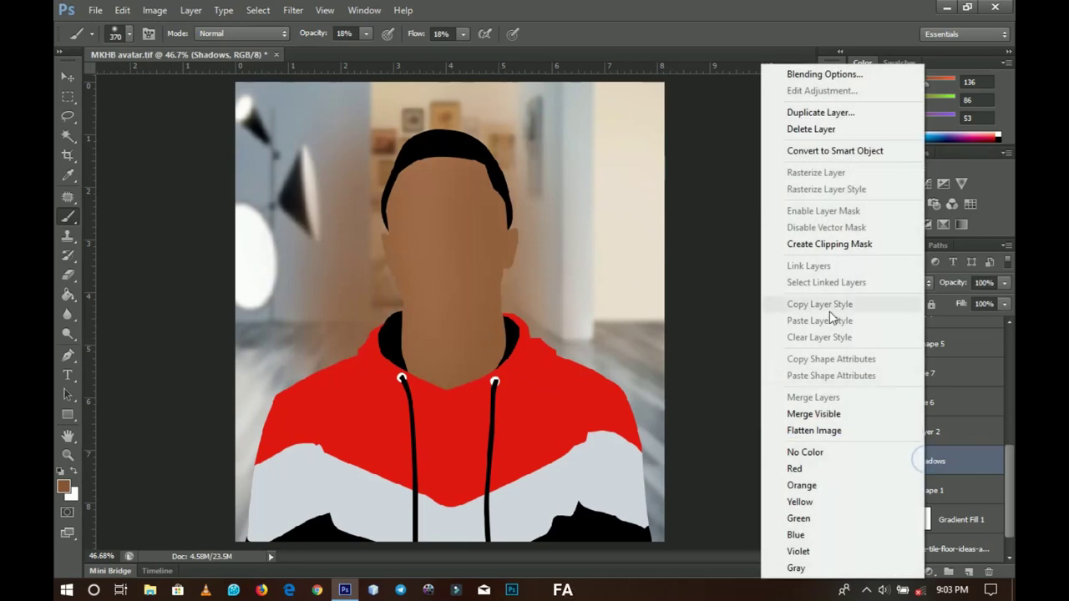
pyautogui.click(799, 246)
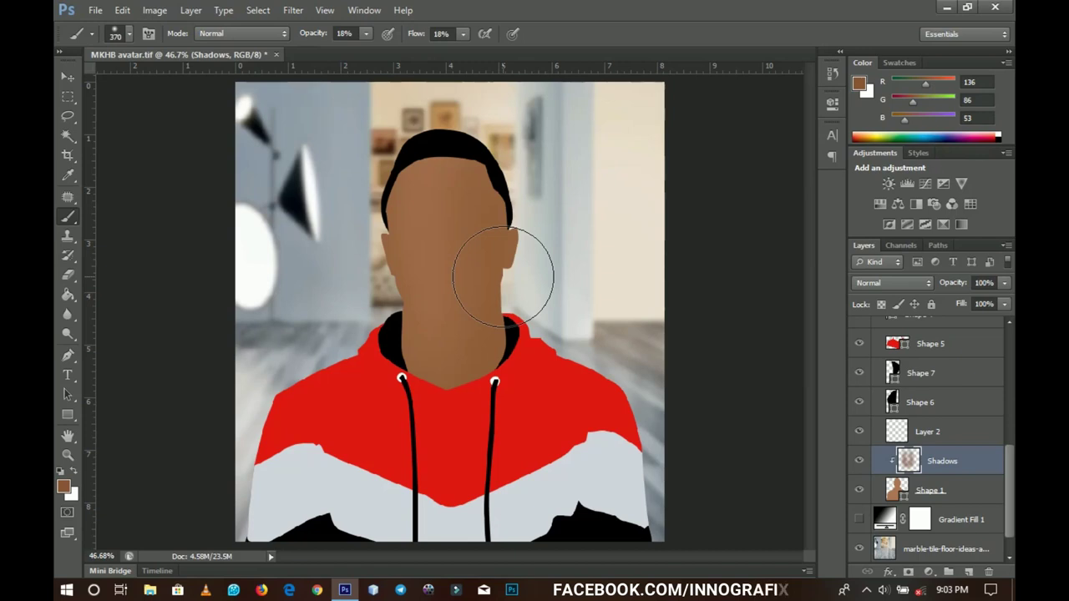
pyautogui.rightClick(945, 461)
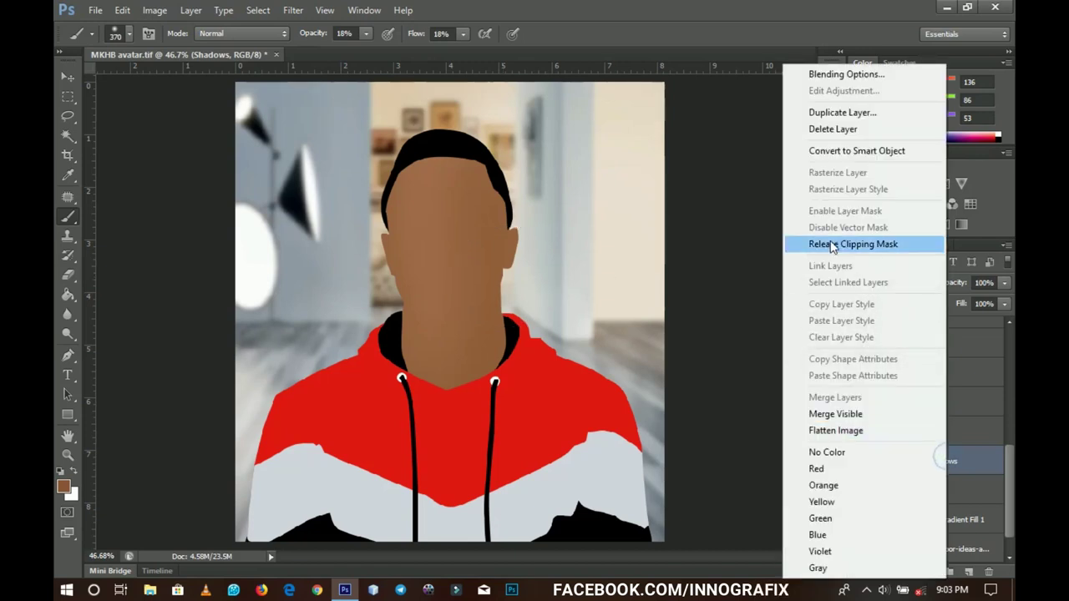
pyautogui.click(831, 247)
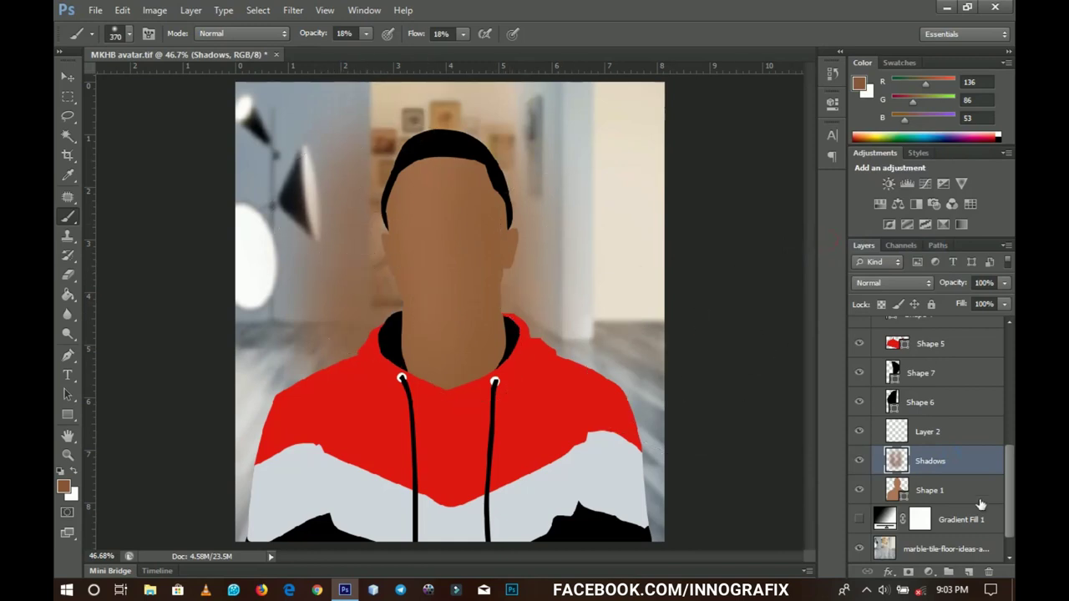
pyautogui.rightClick(944, 466)
pyautogui.click(859, 243)
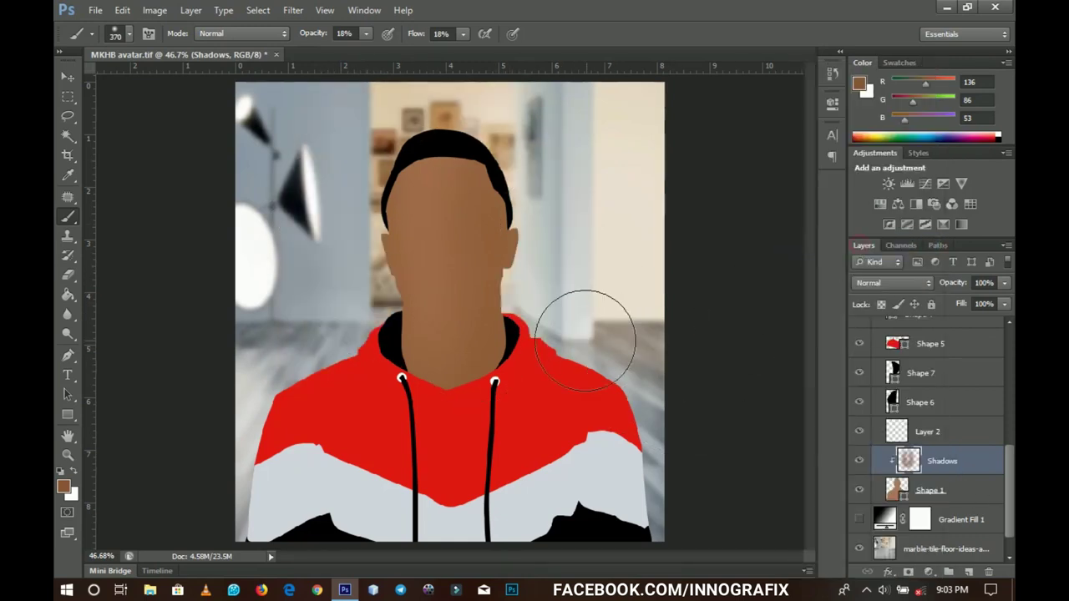
# Step: Paint additional soft shadow strokes along one side of the face and neck on the Shadows layer
pyautogui.click(564, 314)
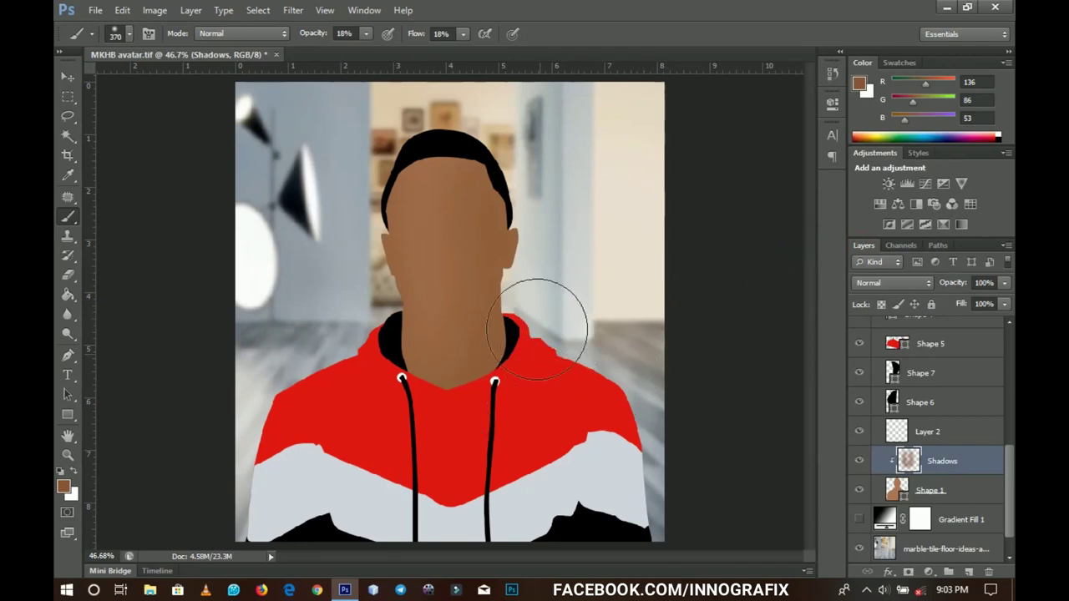
pyautogui.moveTo(515, 310); pyautogui.dragTo(518, 153)
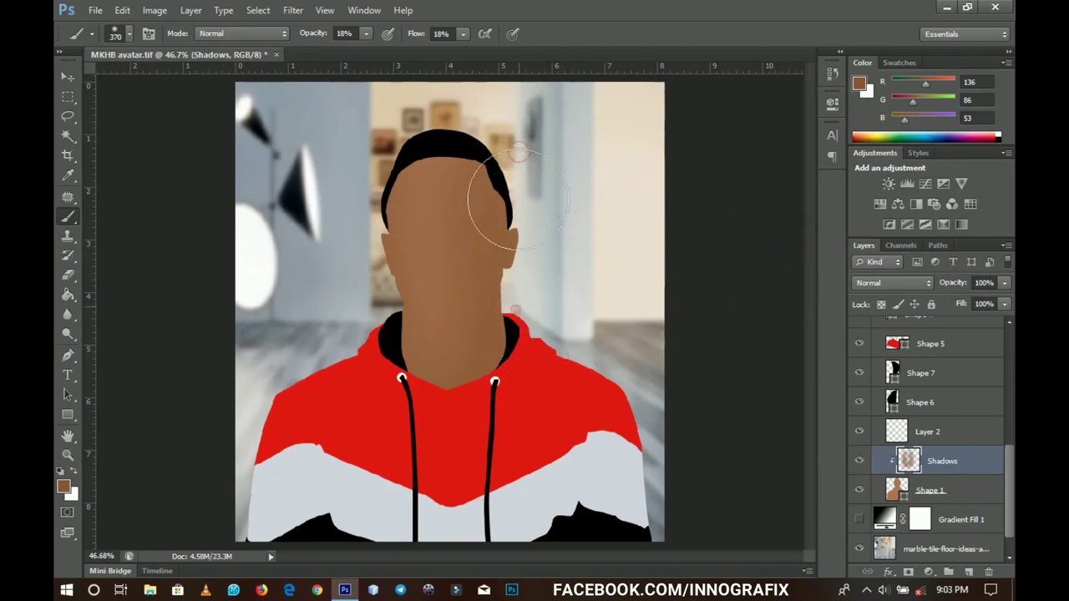
pyautogui.click(568, 352)
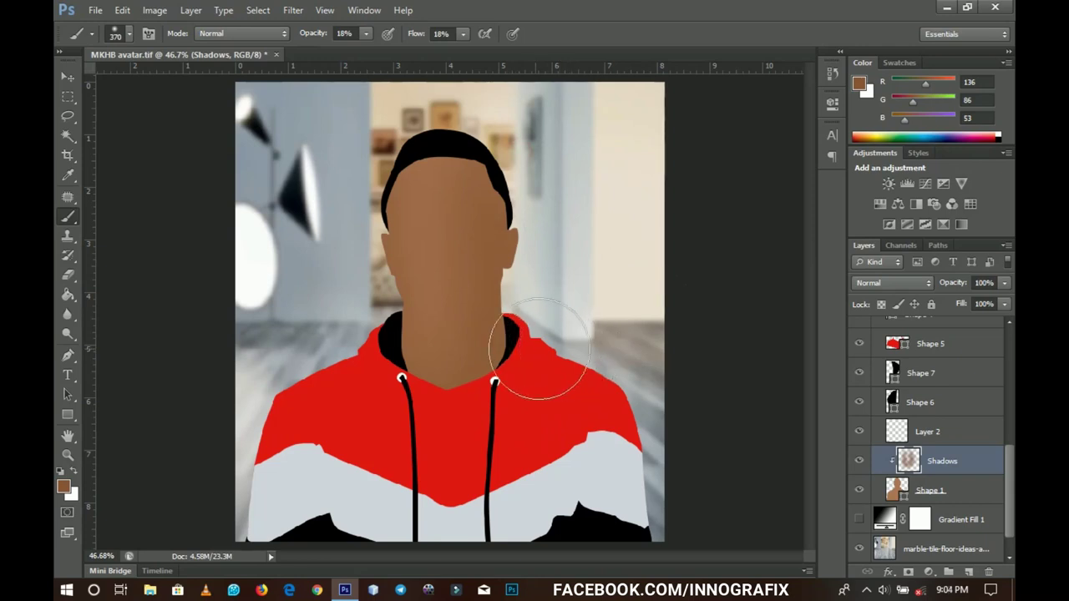
# Step: Magnify the face to 100% and show the reference photo on Layer 0
pyautogui.click(68, 454)
pyautogui.click(450, 283)
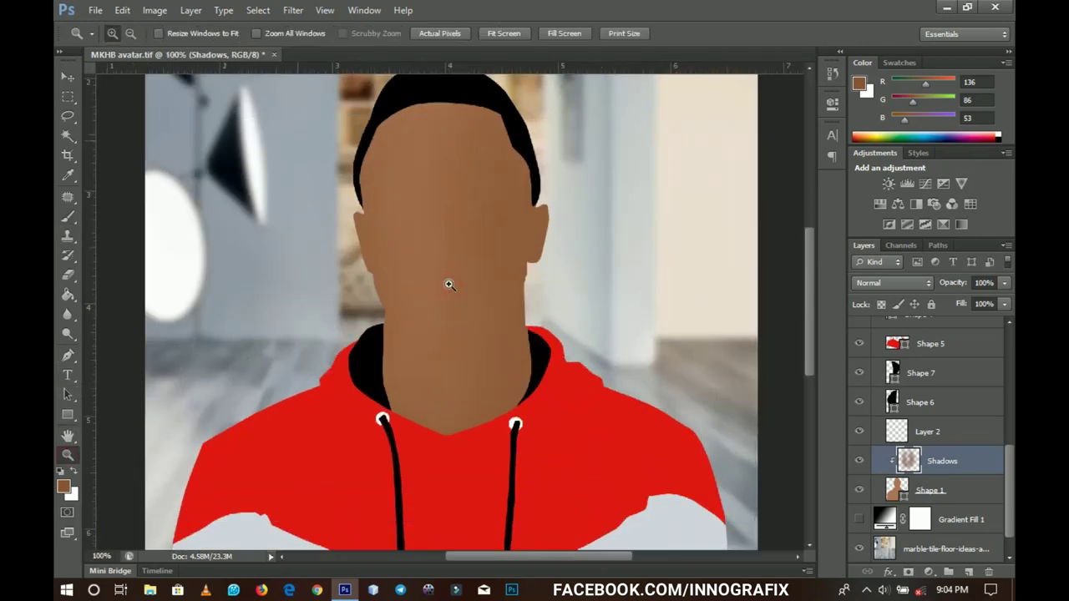
pyautogui.click(448, 286)
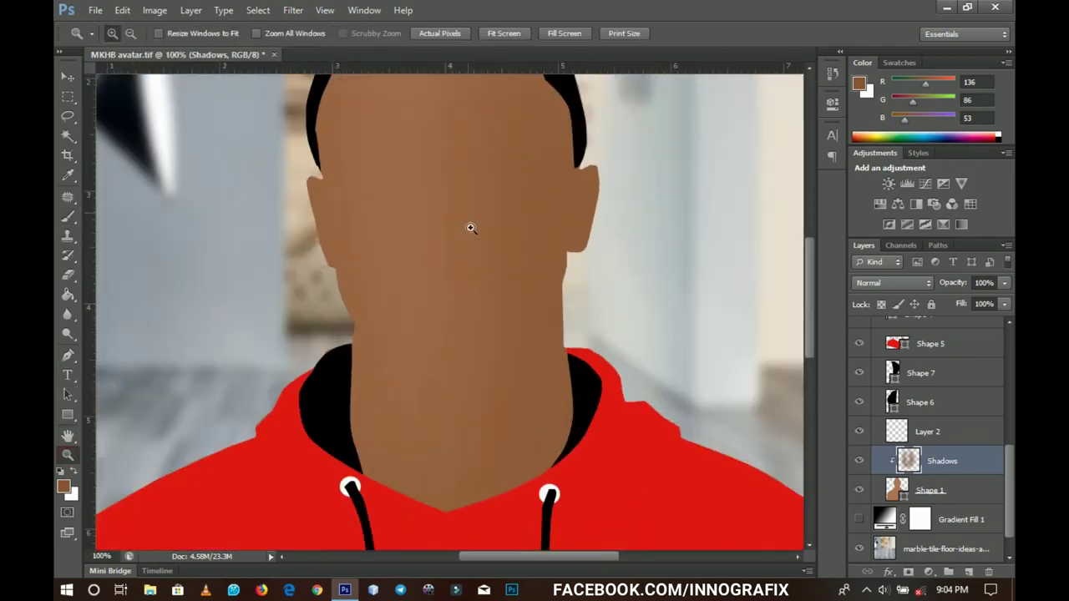
pyautogui.moveTo(806, 334); pyautogui.dragTo(807, 312)
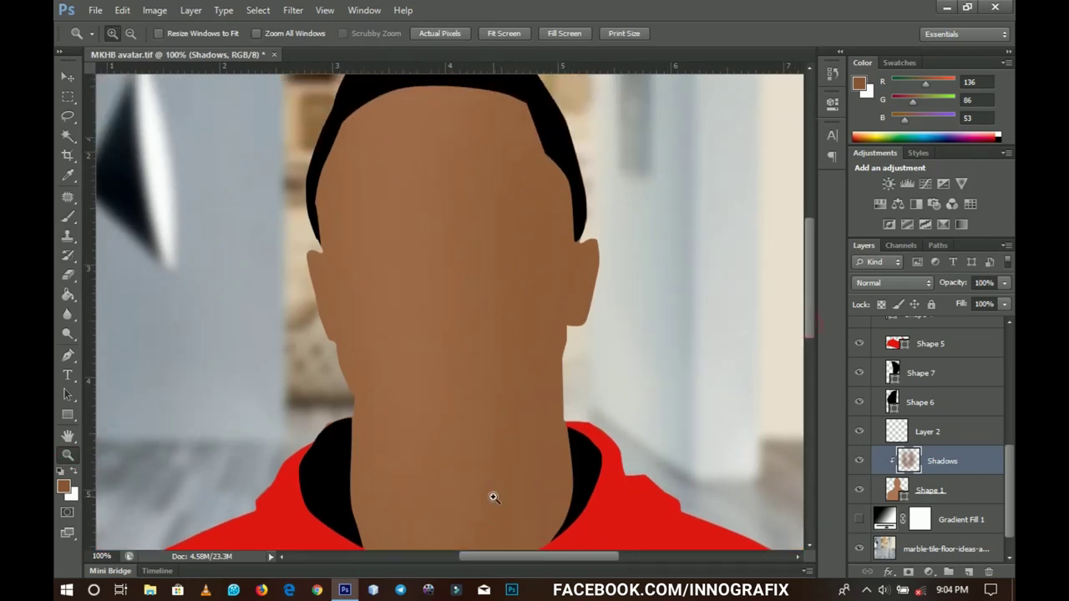
pyautogui.moveTo(1012, 495); pyautogui.dragTo(1012, 349)
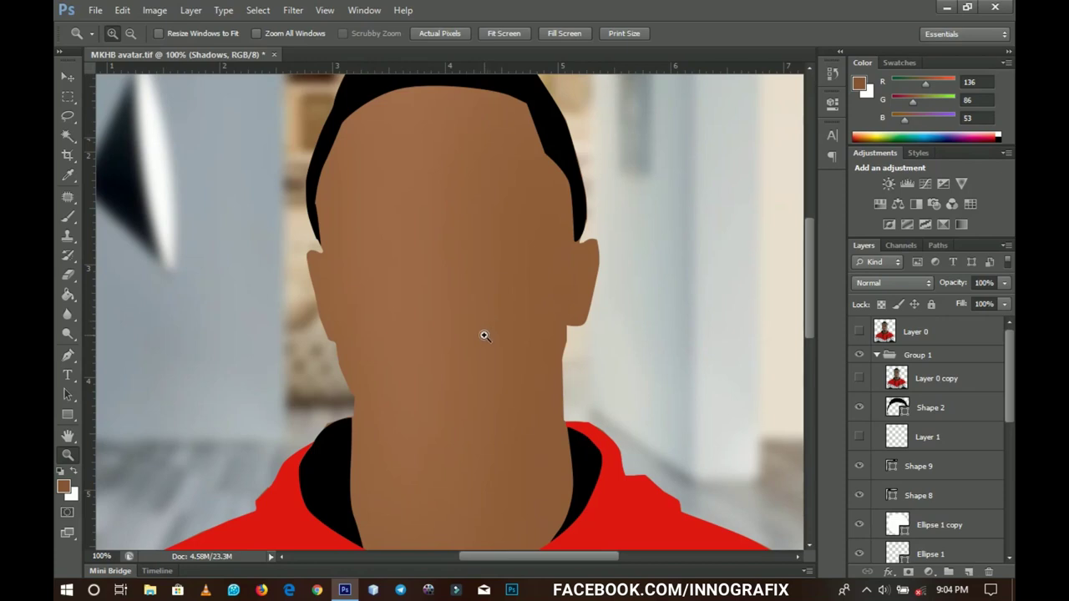
pyautogui.click(860, 333)
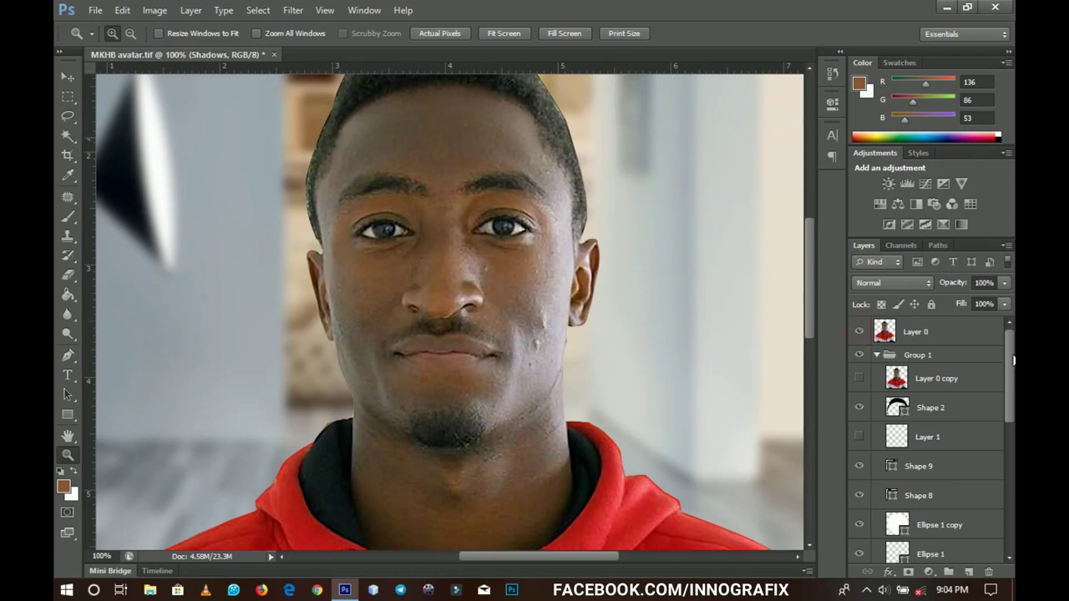
pyautogui.scroll(-5, 964, 458)
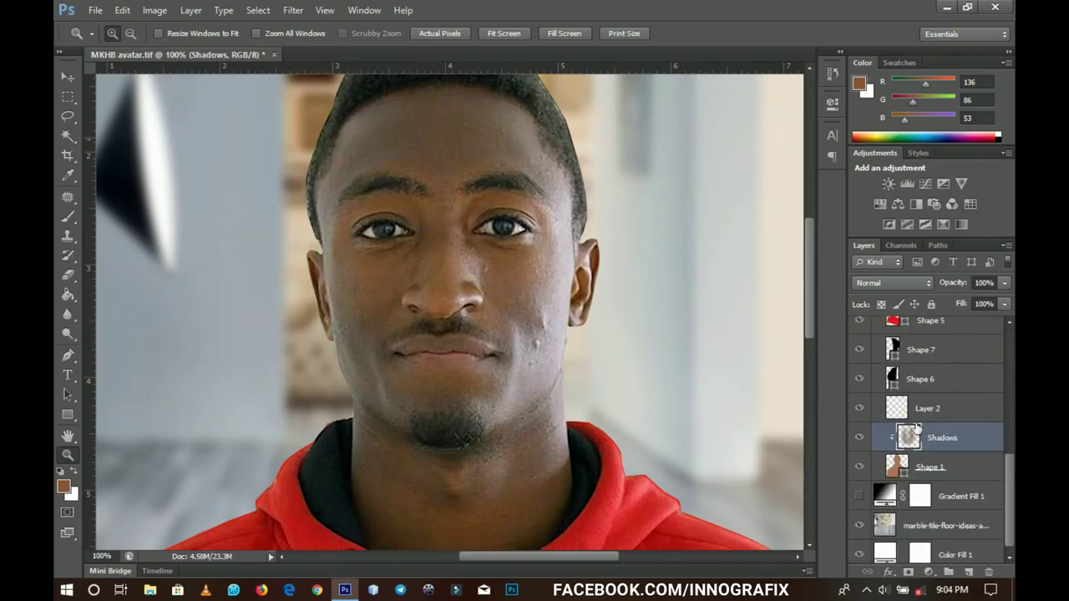
# Step: Trace the jawline under the chin as an open path using the Pen tool in Path mode, and hide Layer 0
pyautogui.click(72, 355)
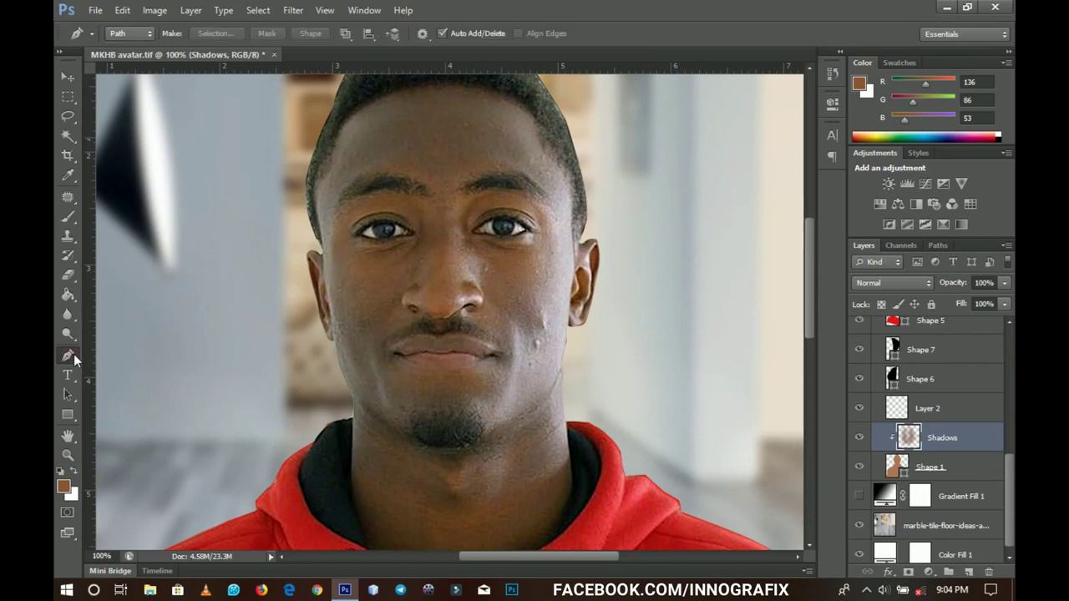
pyautogui.click(121, 34)
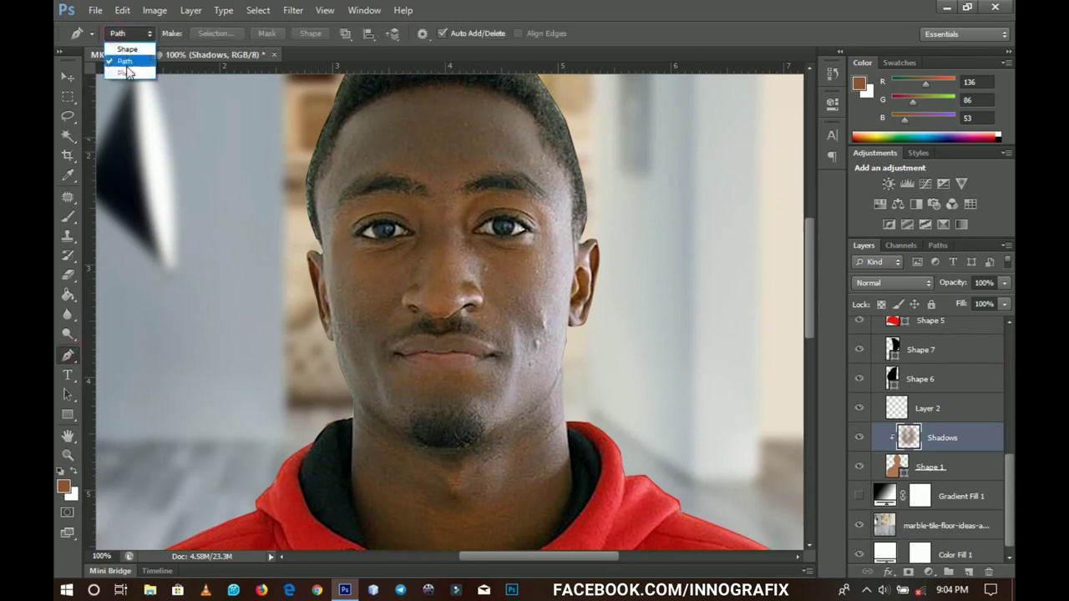
pyautogui.click(130, 62)
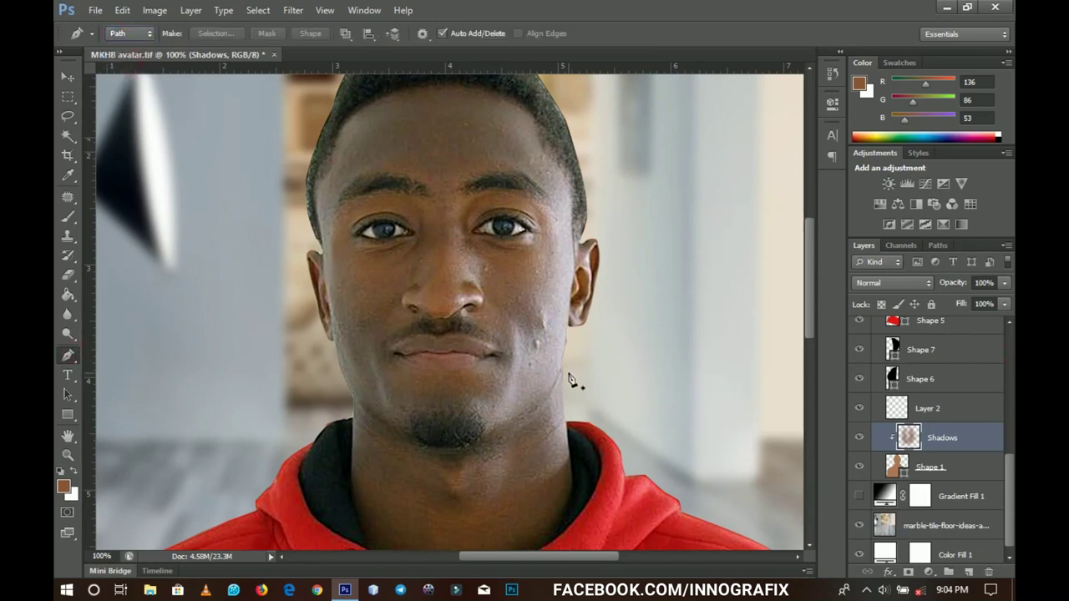
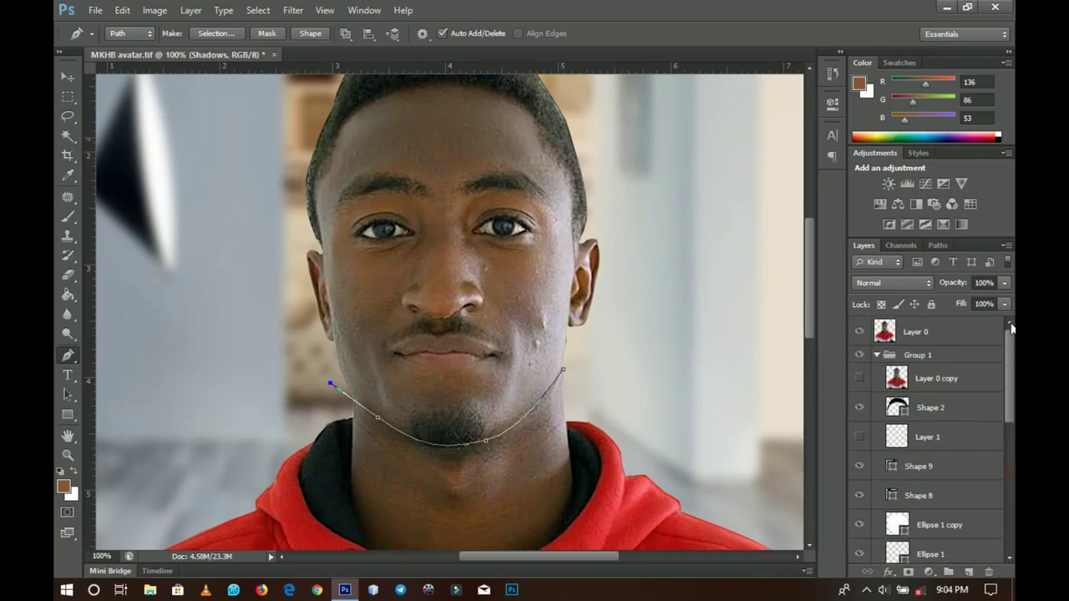
pyautogui.click(860, 331)
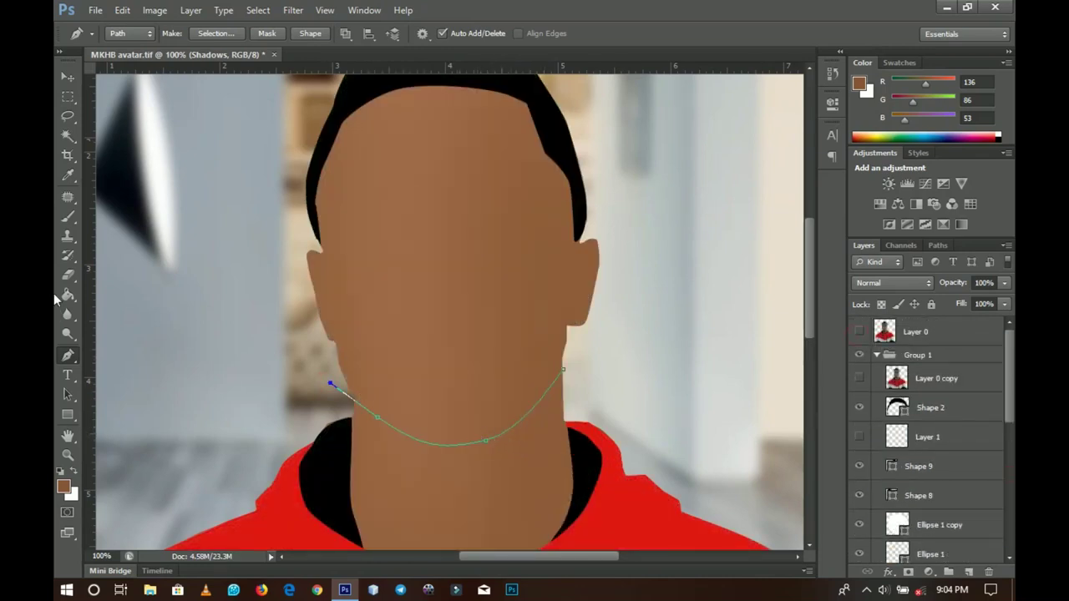
# Step: Set the Brush tool to a 4 px size and 86% flow
pyautogui.click(69, 215)
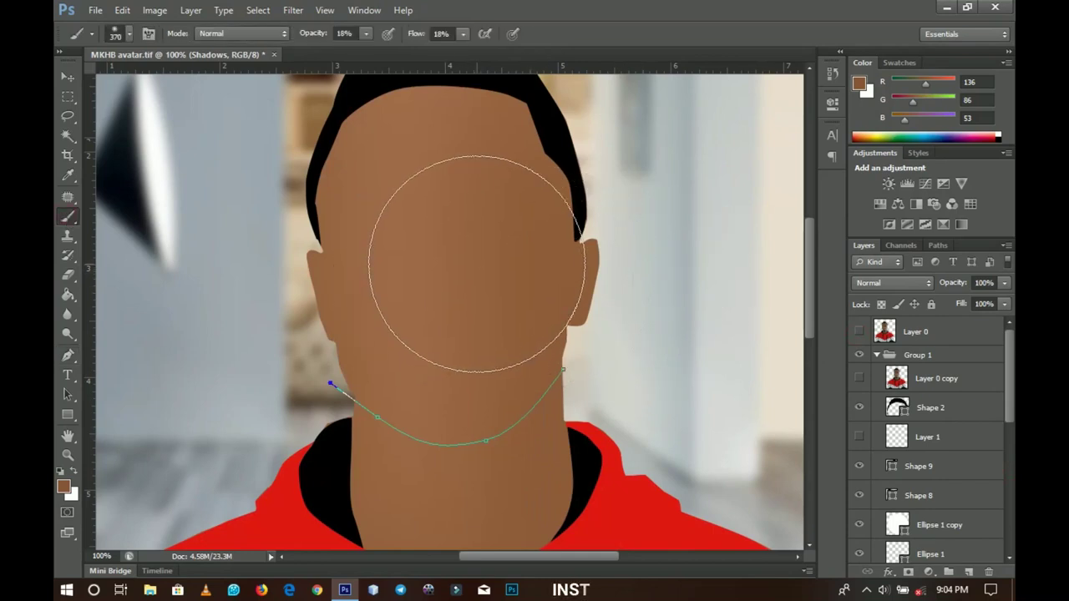
pyautogui.rightClick(509, 288)
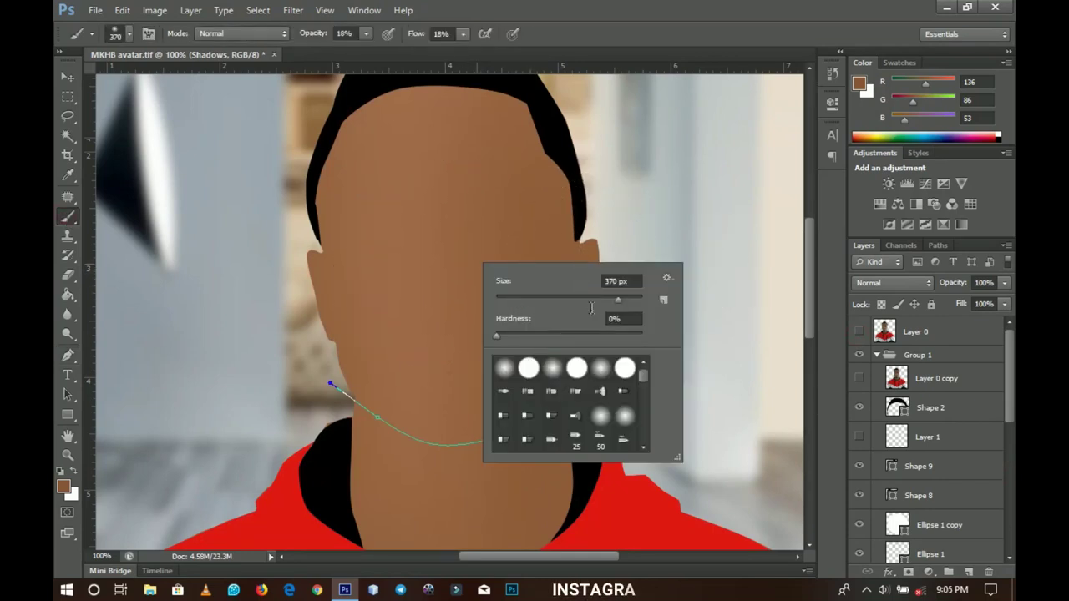
pyautogui.moveTo(509, 299); pyautogui.dragTo(496, 297)
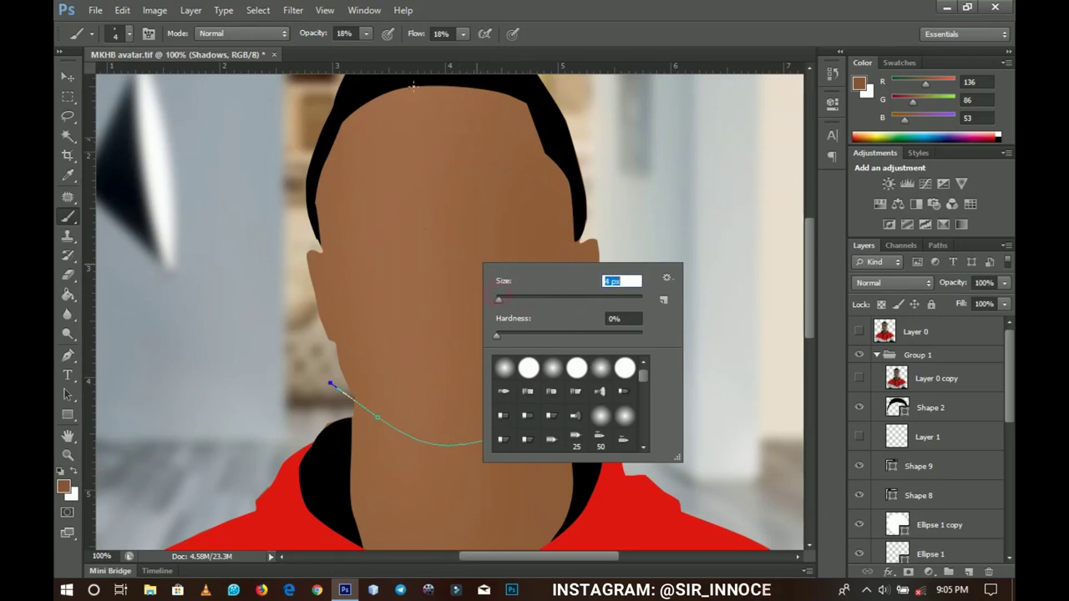
pyautogui.click(463, 35)
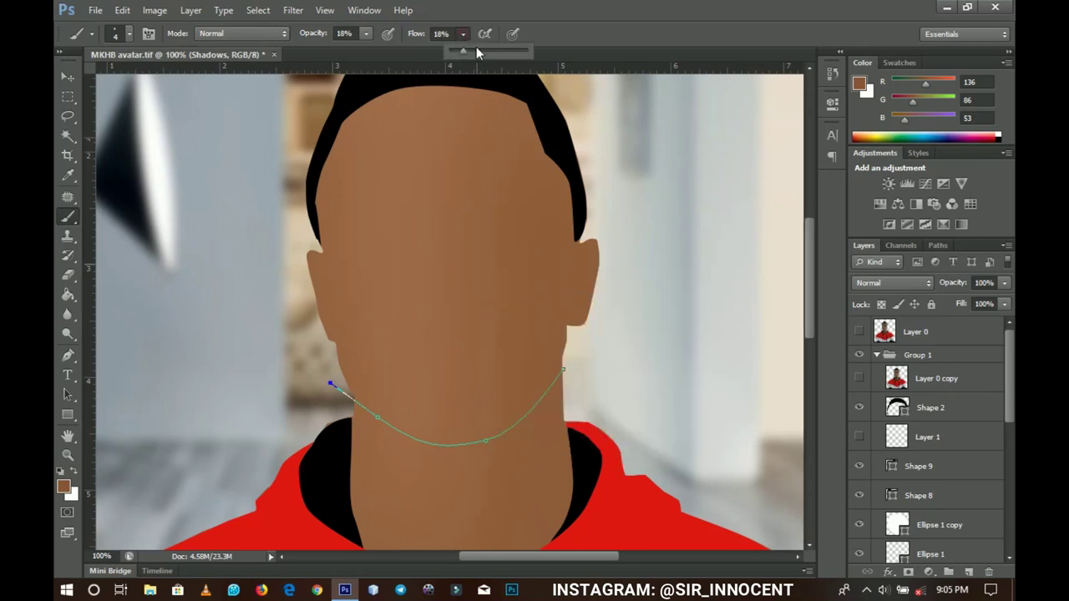
pyautogui.moveTo(513, 51); pyautogui.dragTo(516, 51)
pyautogui.click(470, 155)
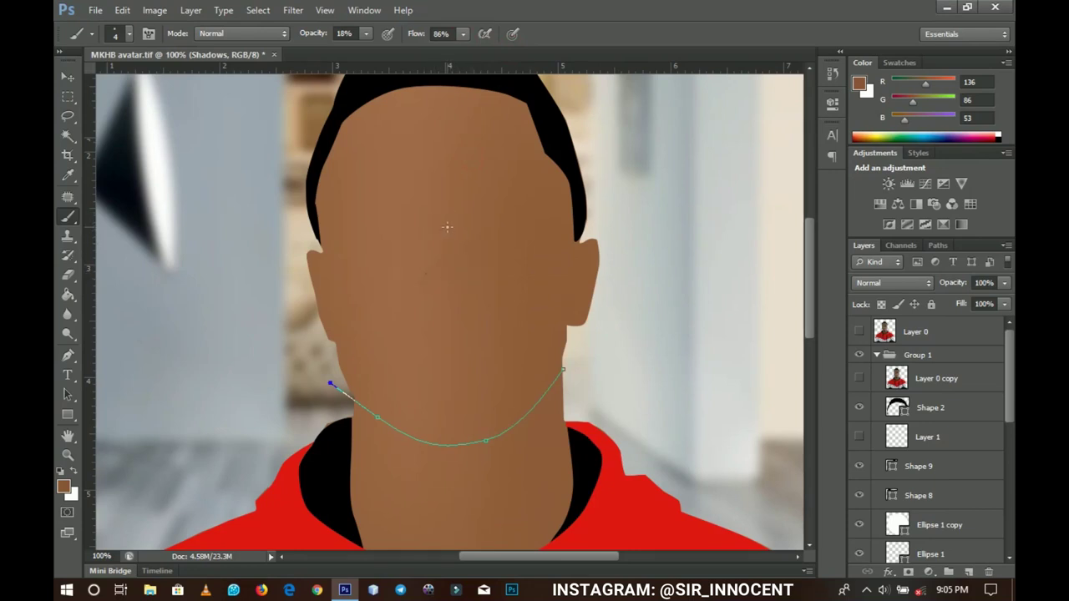
pyautogui.click(446, 227)
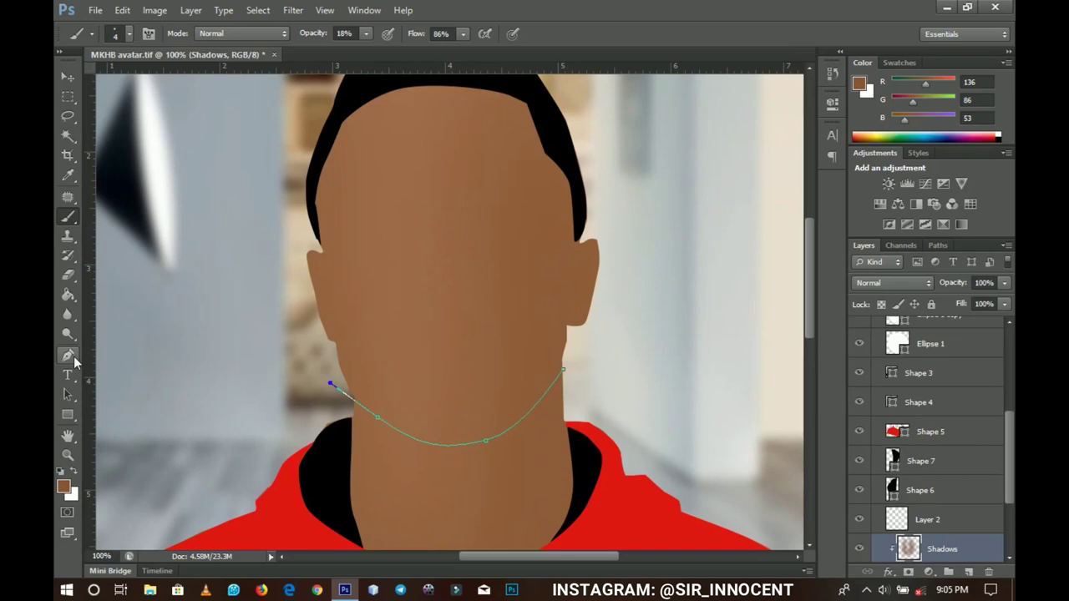
# Step: Stroke the jawline path on the Shadows layer using the Brush, with Simulate Pressure off
pyautogui.click(73, 361)
pyautogui.rightClick(464, 254)
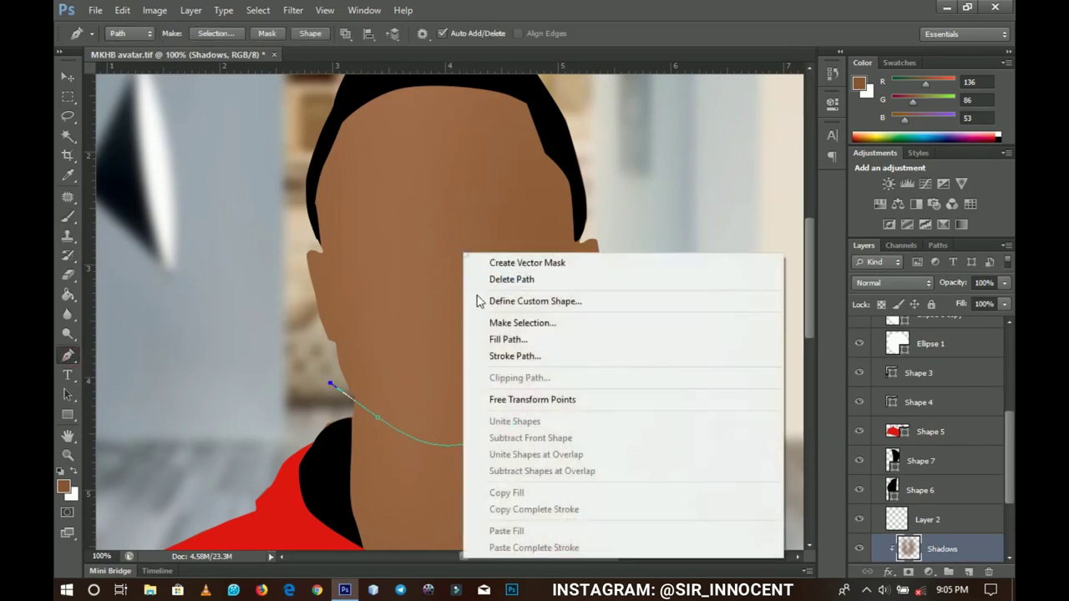
pyautogui.click(509, 356)
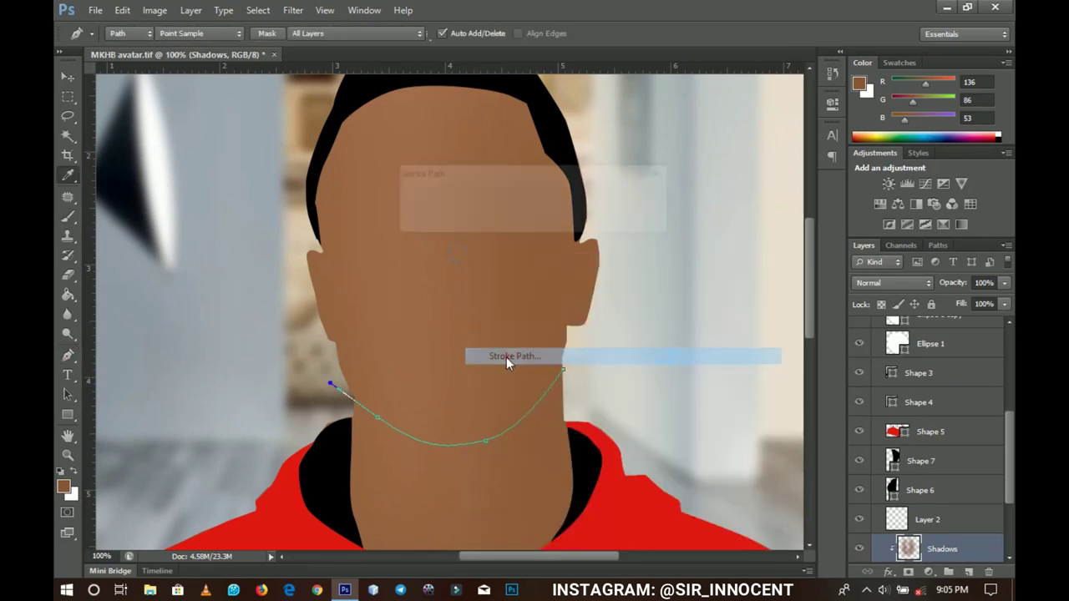
pyautogui.click(517, 201)
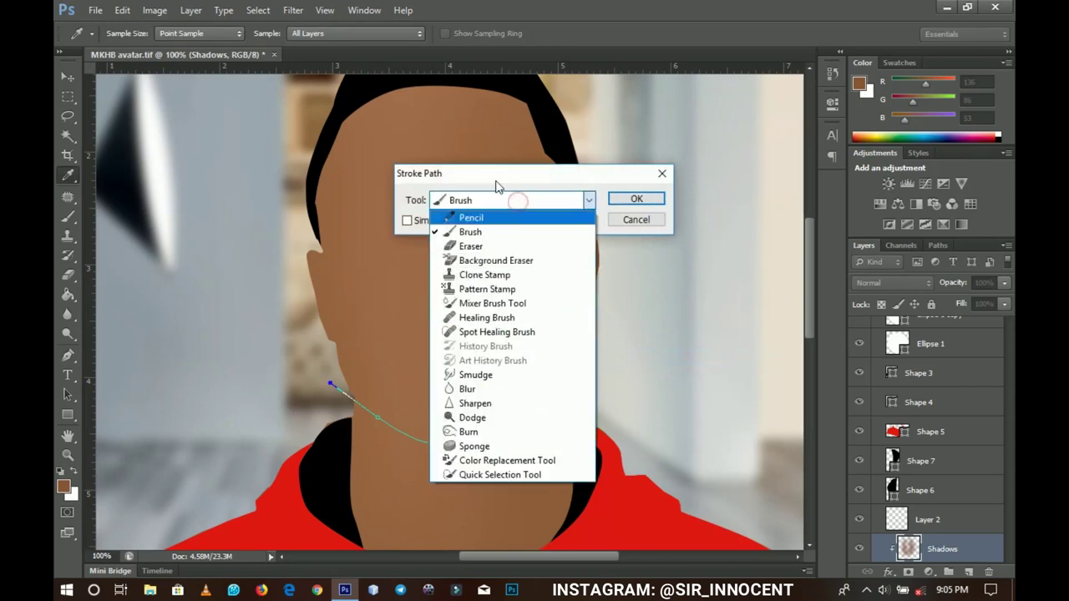
pyautogui.click(485, 233)
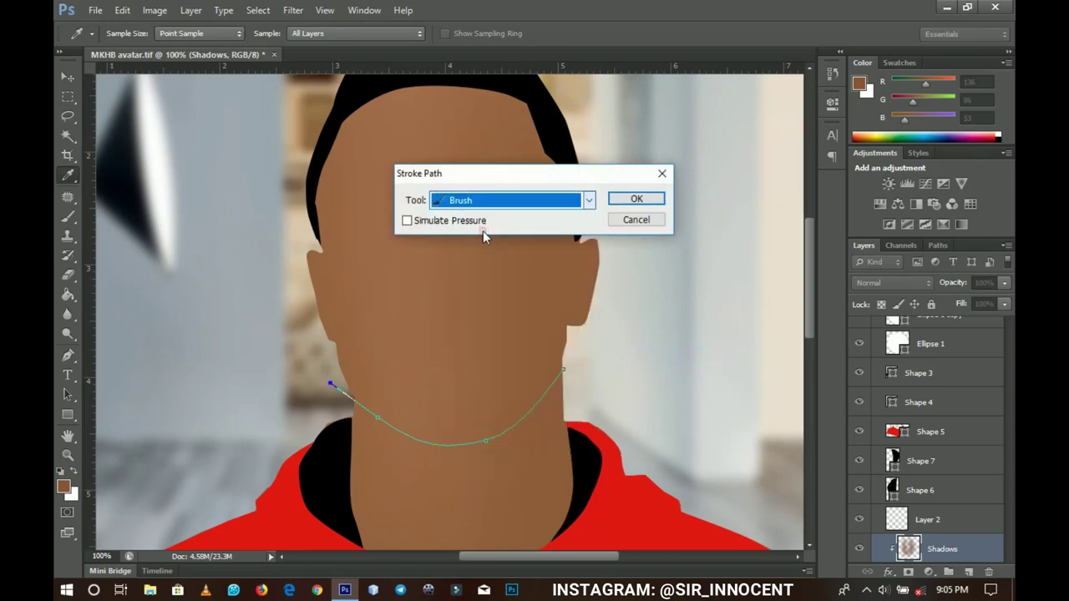
pyautogui.click(654, 202)
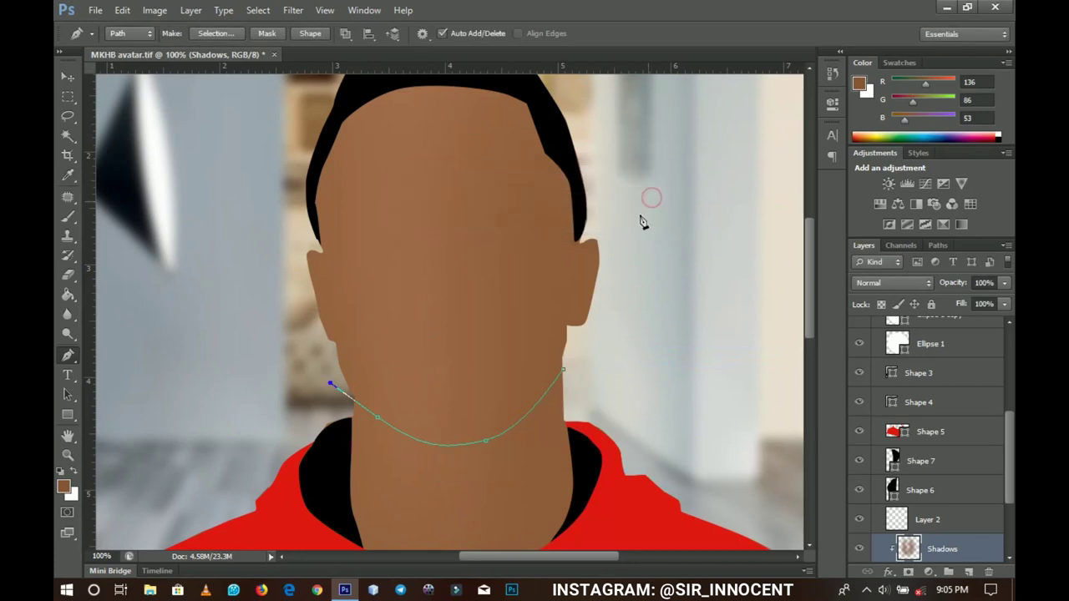
# Step: Delete the jawline path, inspect the stroked line up close, and bring the path back
pyautogui.rightClick(543, 355)
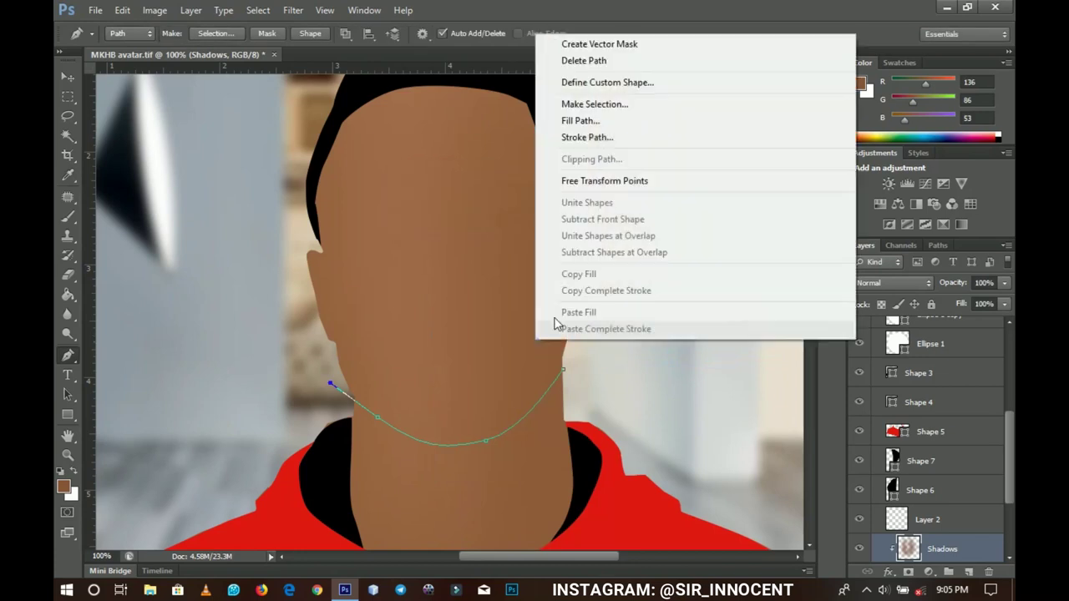
pyautogui.click(587, 61)
pyautogui.press('z')
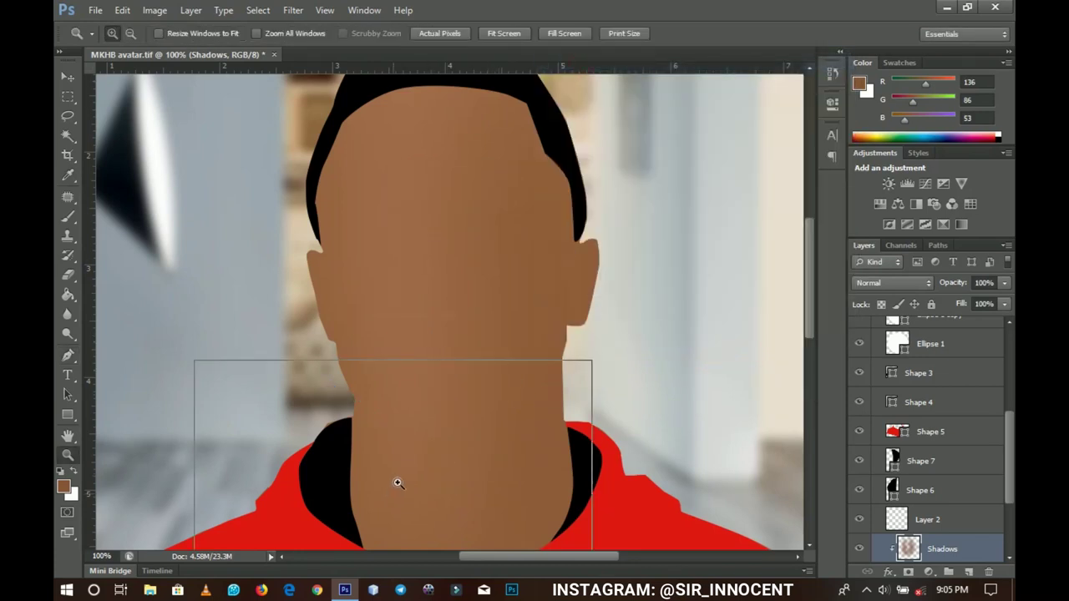
pyautogui.click(396, 485)
pyautogui.moveTo(410, 434); pyautogui.dragTo(437, 338)
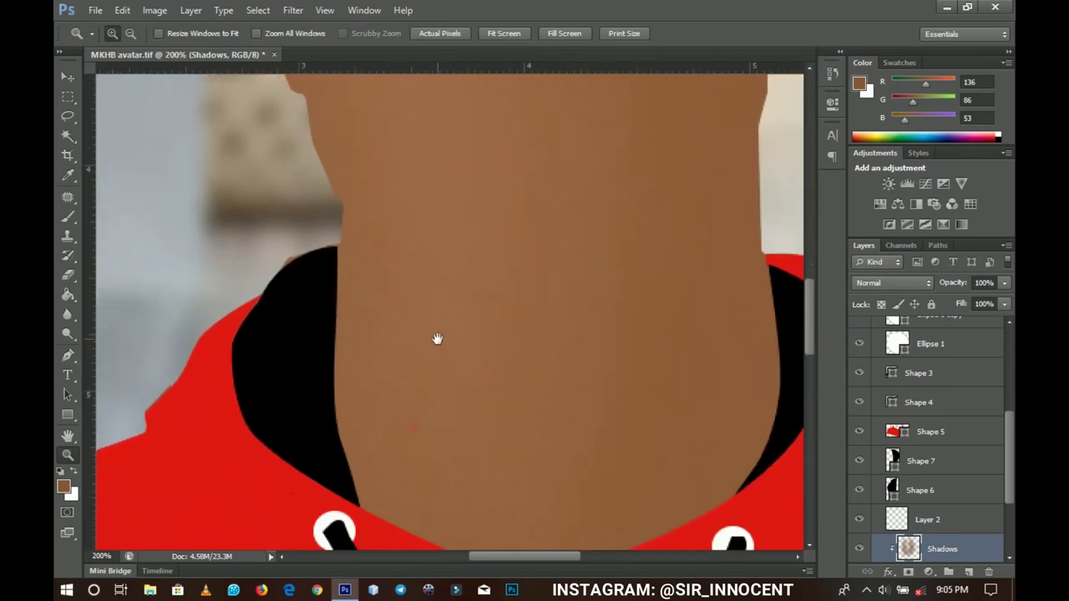
pyautogui.click(459, 278)
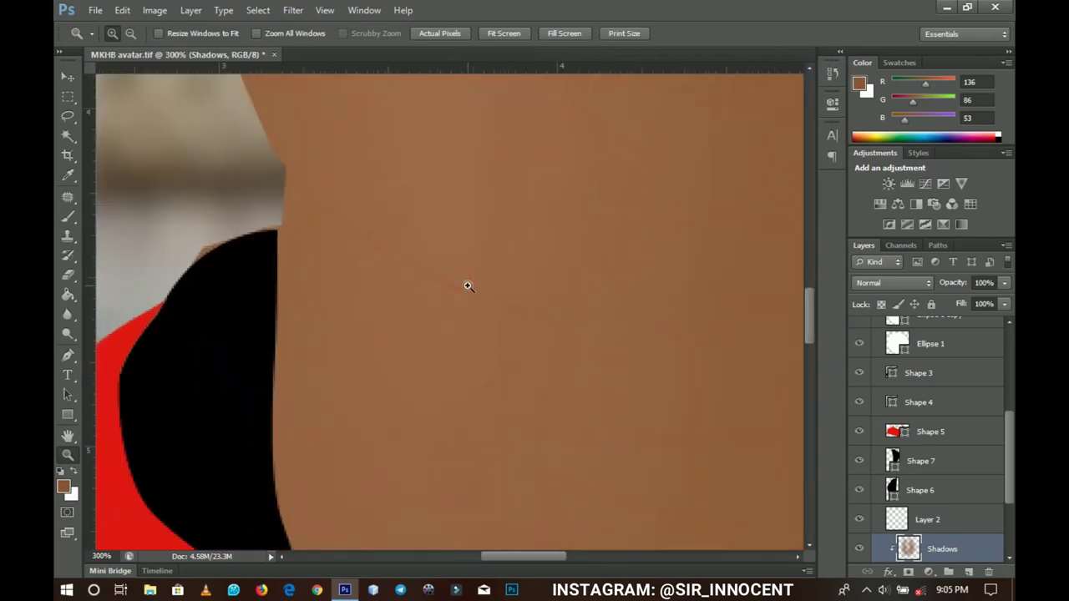
pyautogui.rightClick(472, 293)
pyautogui.click(490, 295)
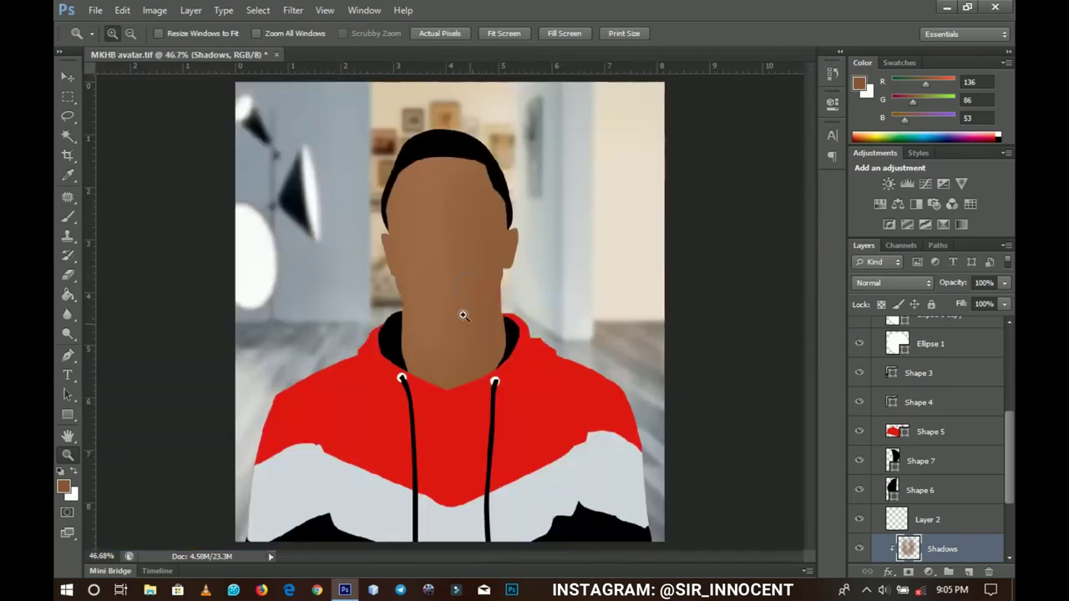
pyautogui.click(455, 306)
pyautogui.hotkey('ctrl', 'h')
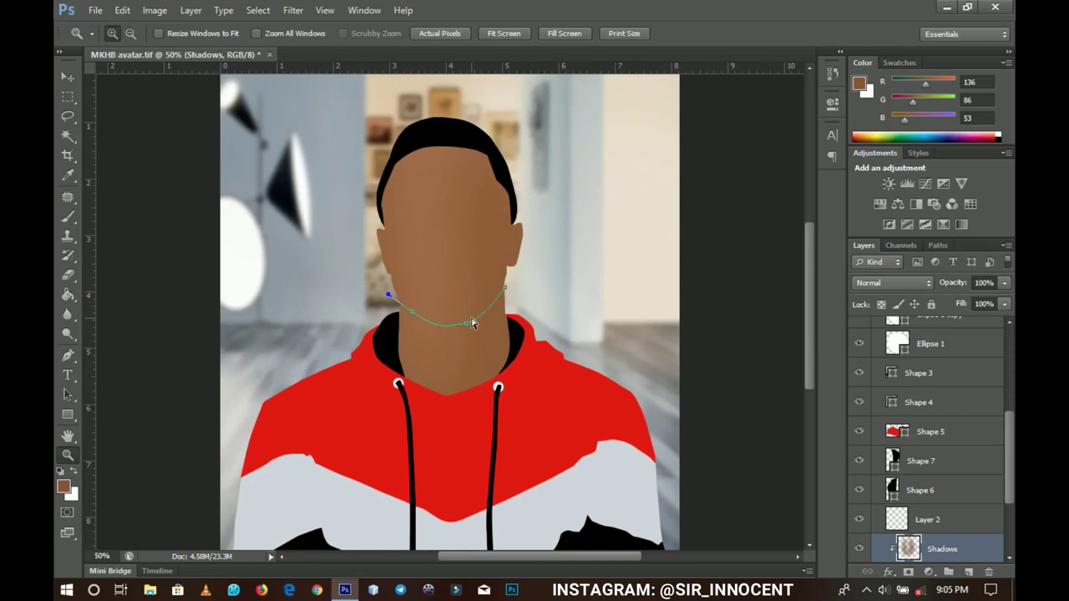
# Step: Set the Brush tool's opacity to 41%
pyautogui.click(454, 313)
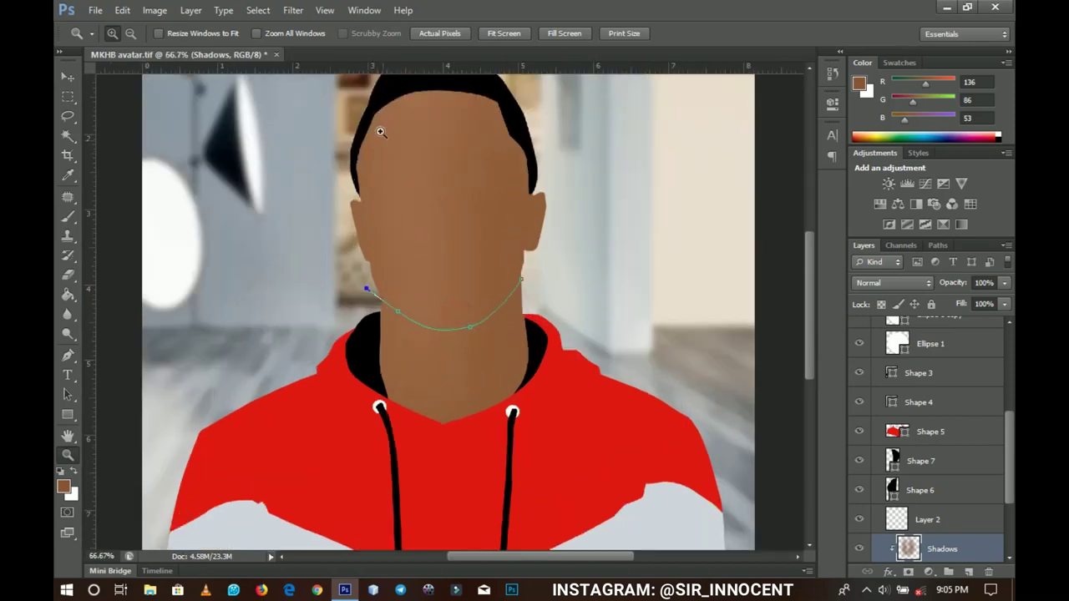
pyautogui.press('b')
pyautogui.click(366, 34)
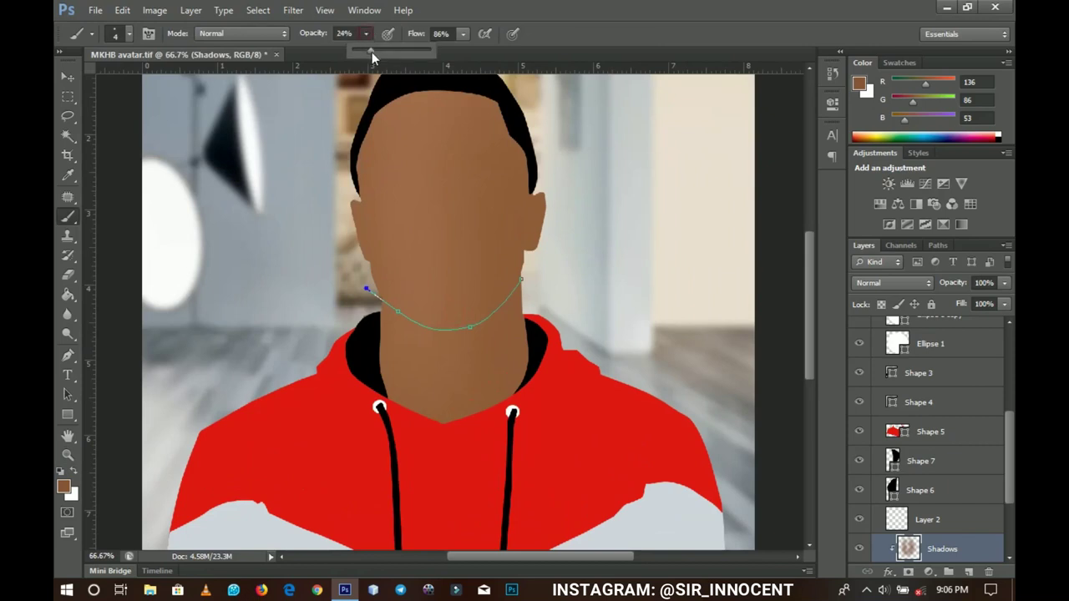
pyautogui.moveTo(380, 53); pyautogui.dragTo(384, 53)
# Step: Stroke the jawline path on the Shadows layer again using the Brush, and delete the path
pyautogui.click(69, 355)
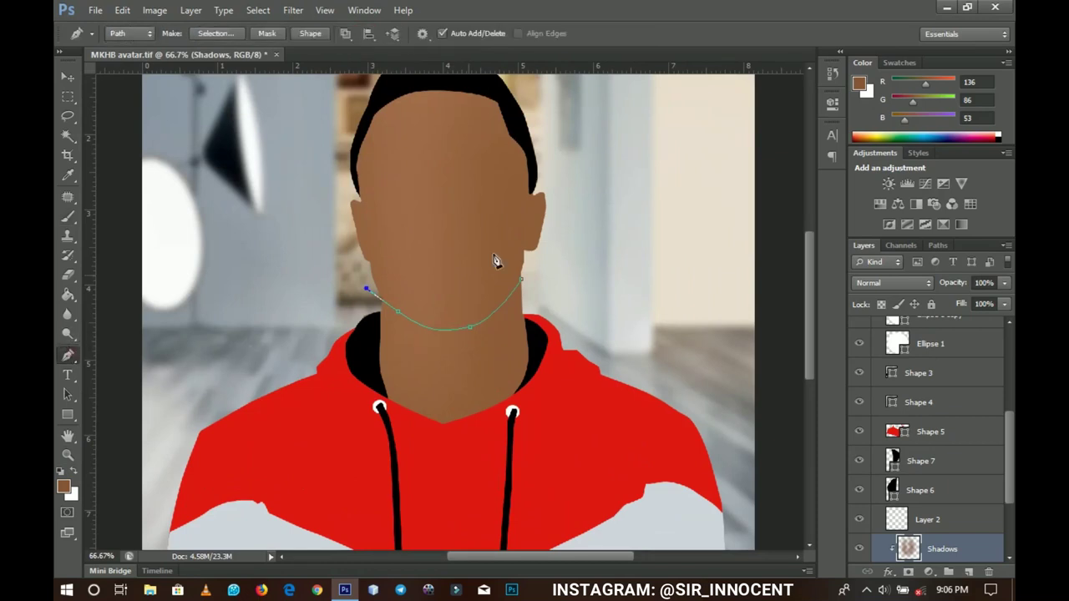
pyautogui.rightClick(474, 206)
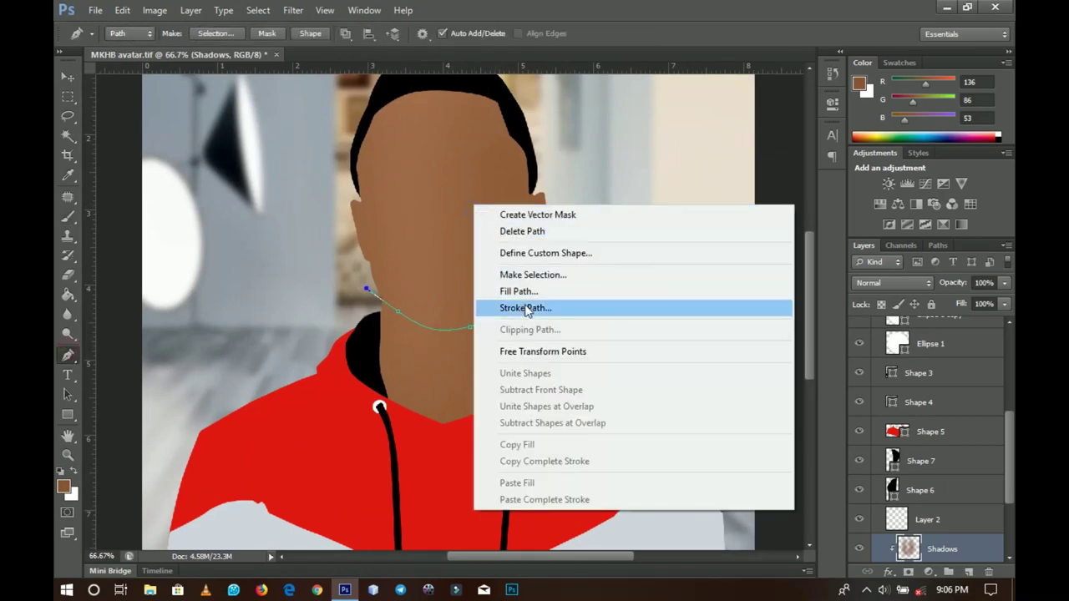
pyautogui.click(526, 308)
pyautogui.click(632, 203)
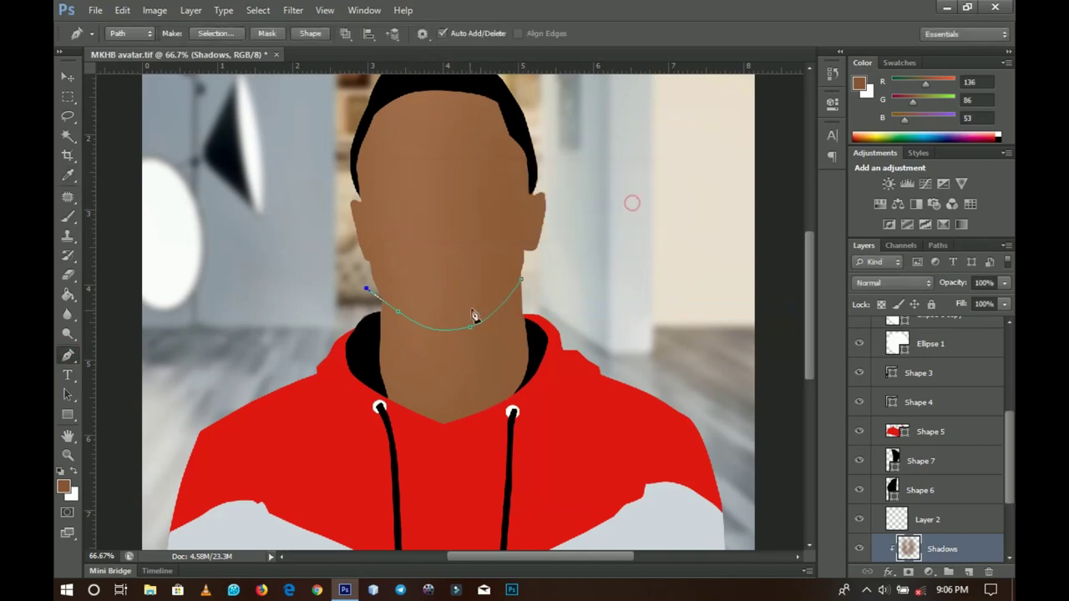
pyautogui.rightClick(473, 316)
pyautogui.click(441, 297)
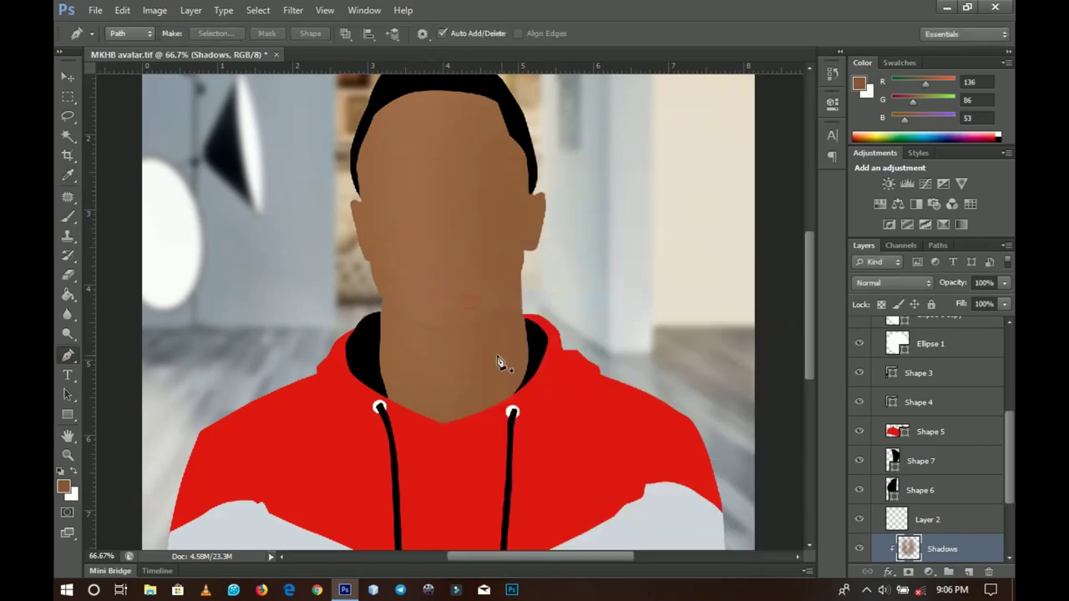
# Step: Examine the stroked jawline and the neck shading up close, and check the current foreground colour
pyautogui.press('z')
pyautogui.click(443, 292)
pyautogui.click(453, 339)
pyautogui.moveTo(467, 320); pyautogui.dragTo(480, 399)
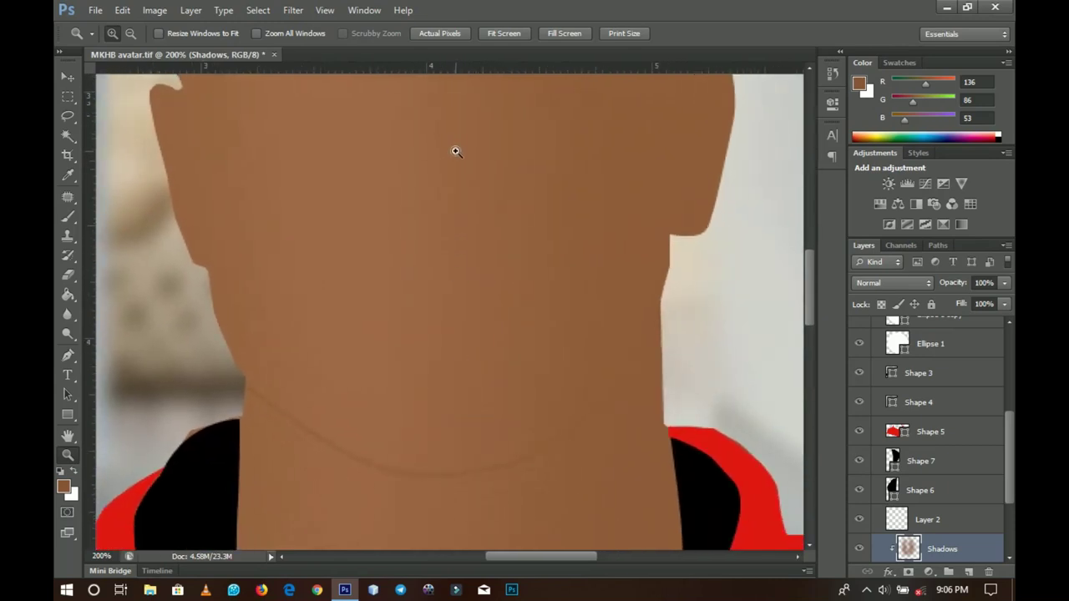
pyautogui.moveTo(562, 490); pyautogui.dragTo(616, 218)
pyautogui.moveTo(523, 432); pyautogui.dragTo(491, 436)
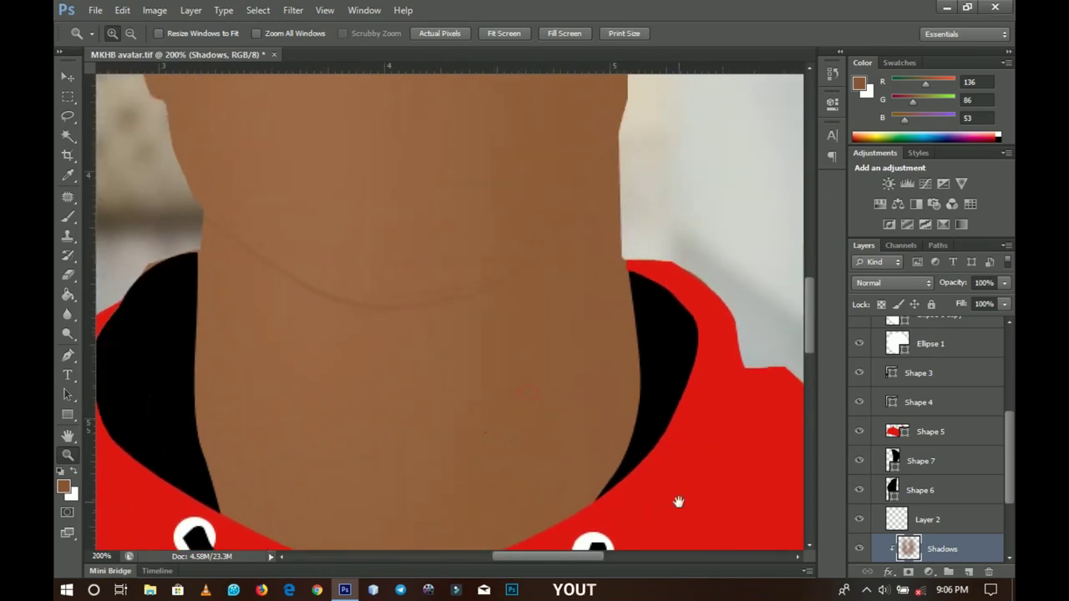
pyautogui.click(64, 489)
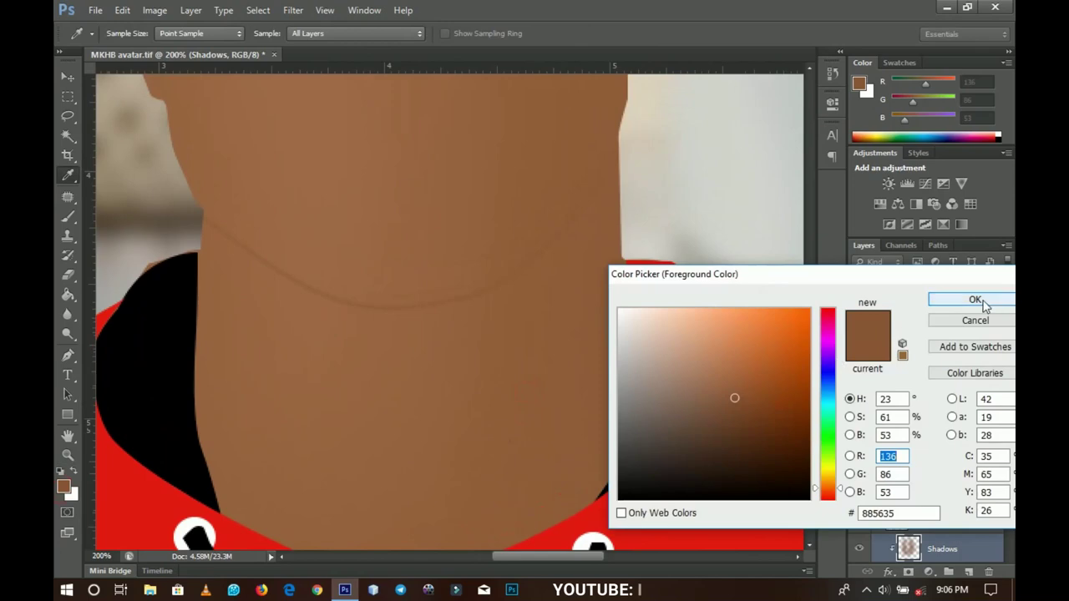
pyautogui.click(971, 302)
# Step: Show Layer 0 to study the light and shadow on the reference face, hide it again, and check the brush settings
pyautogui.moveTo(812, 328); pyautogui.dragTo(810, 289)
pyautogui.moveTo(1008, 462); pyautogui.dragTo(1009, 371)
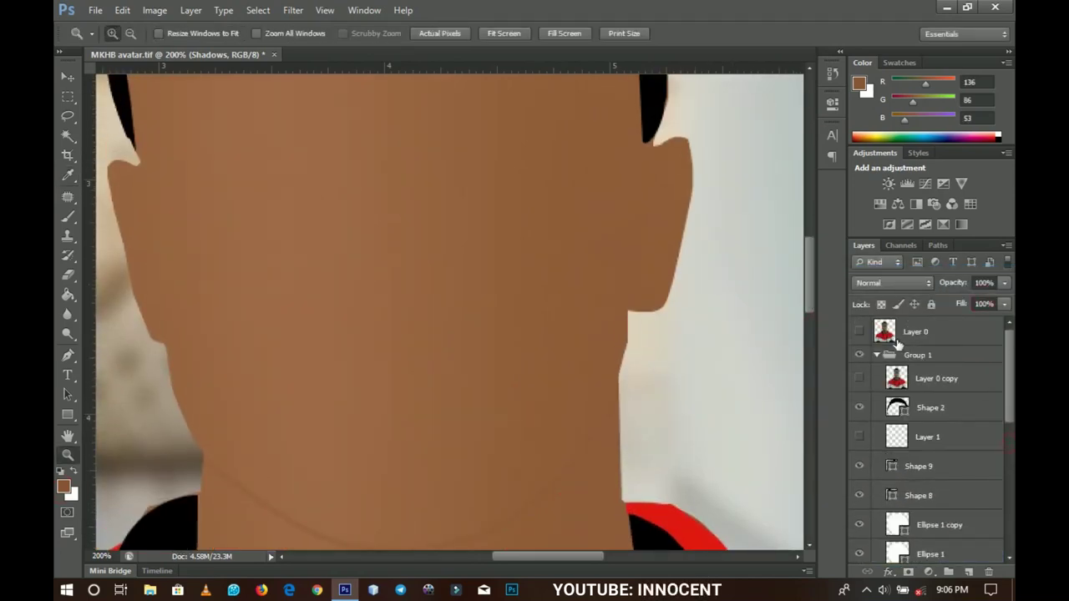
pyautogui.click(861, 332)
pyautogui.moveTo(568, 259); pyautogui.dragTo(639, 252)
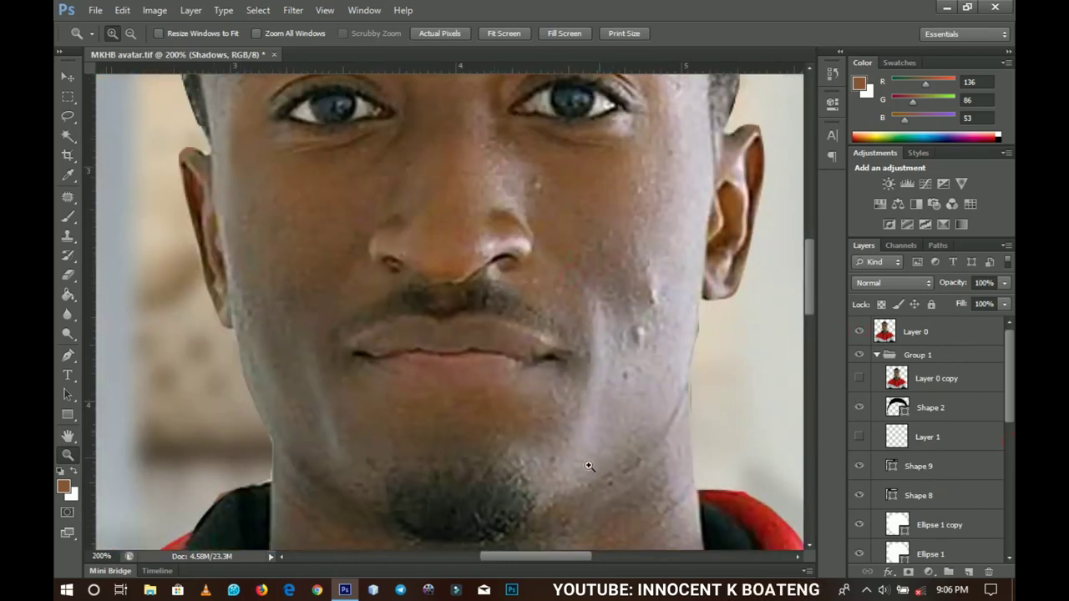
pyautogui.press('b')
pyautogui.moveTo(1008, 334); pyautogui.dragTo(1002, 468)
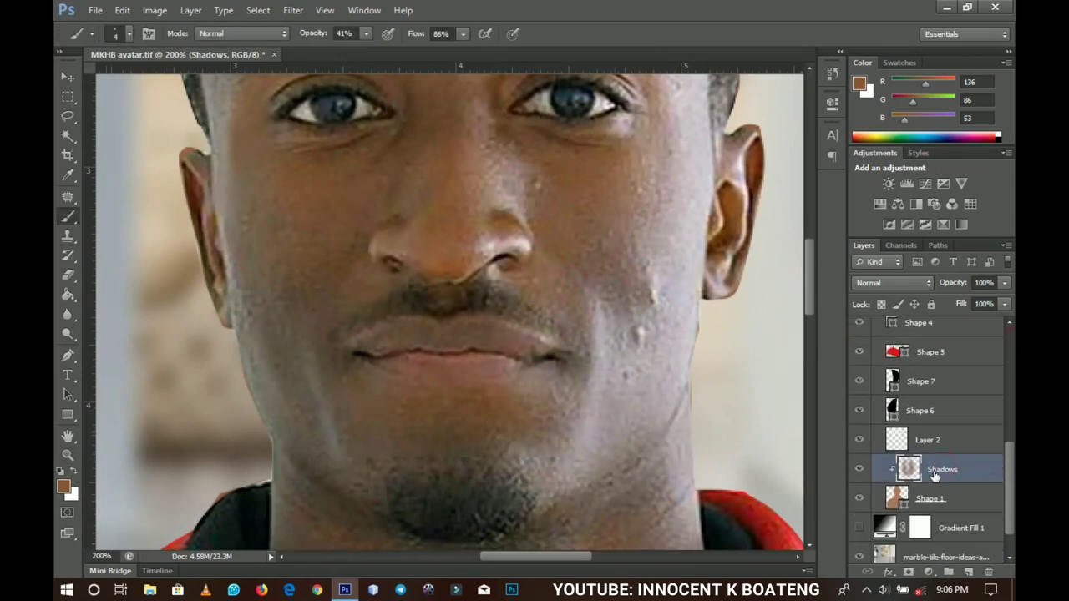
pyautogui.scroll(5, 1007, 489)
pyautogui.click(859, 332)
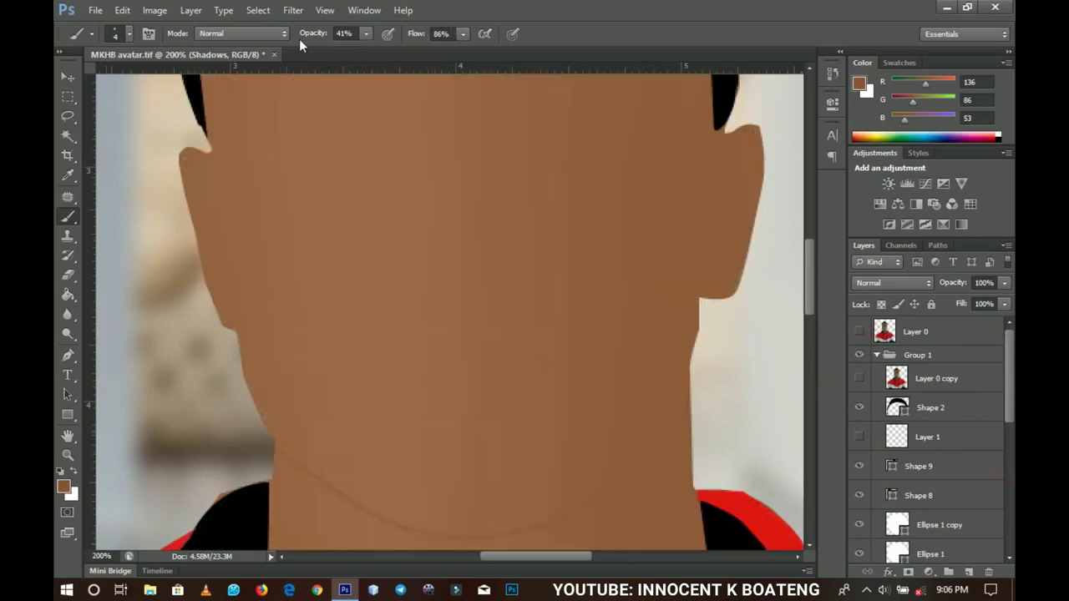
pyautogui.rightClick(401, 224)
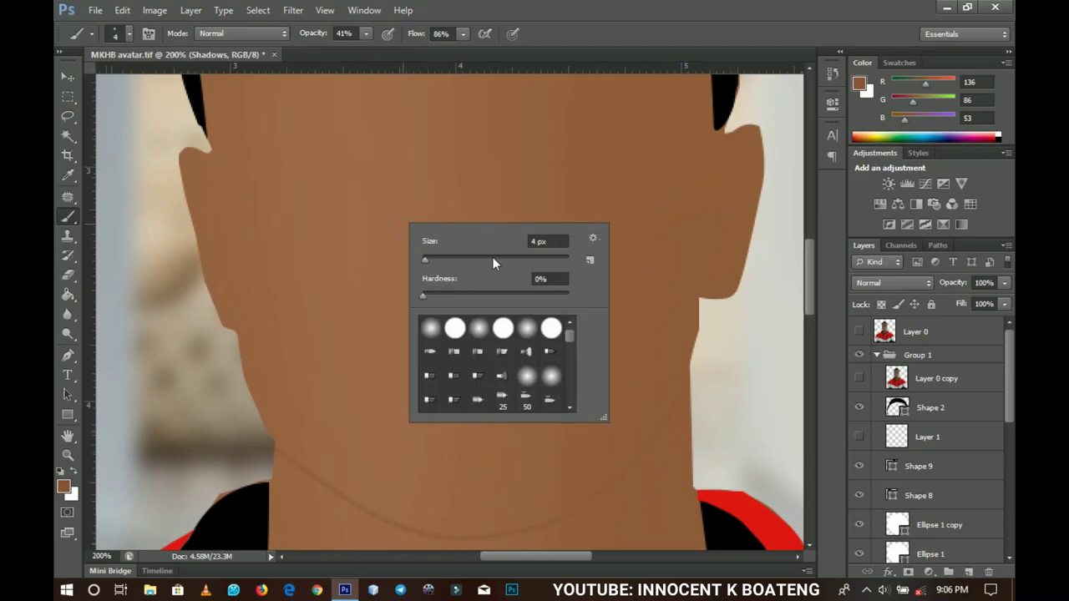
pyautogui.press('Escape')
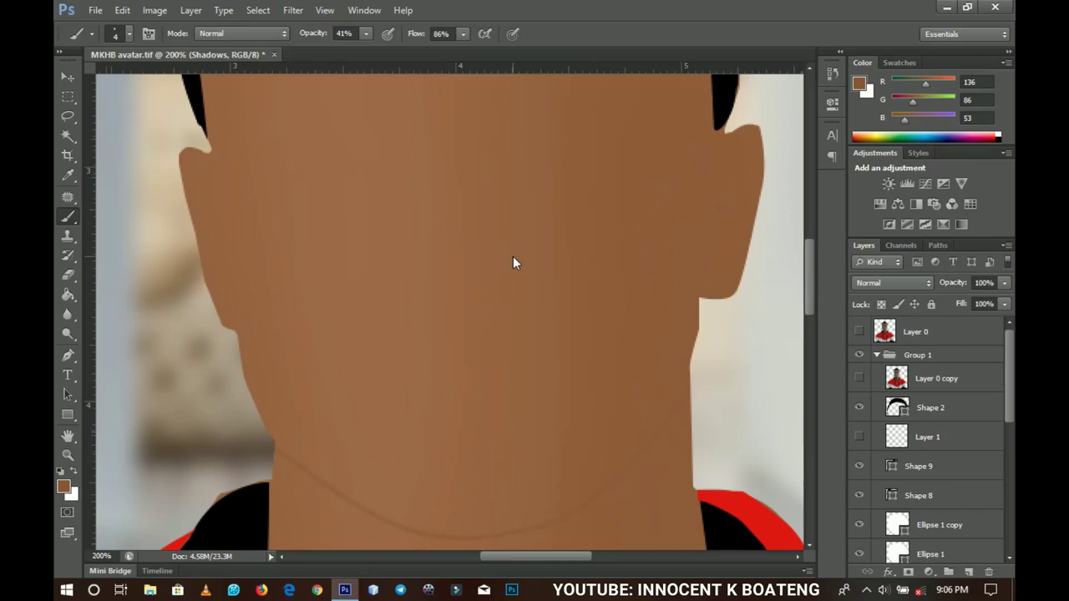
# Step: Sample the skin tone beside the ear with the Eyedropper and lighten the foreground colour to #b88564
pyautogui.click(64, 178)
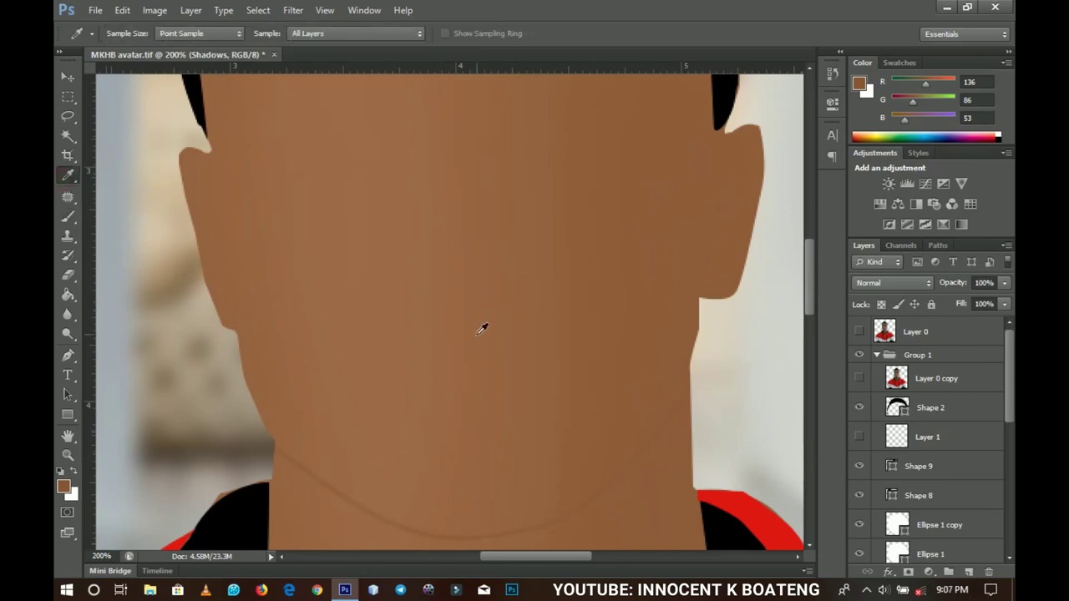
pyautogui.click(214, 280)
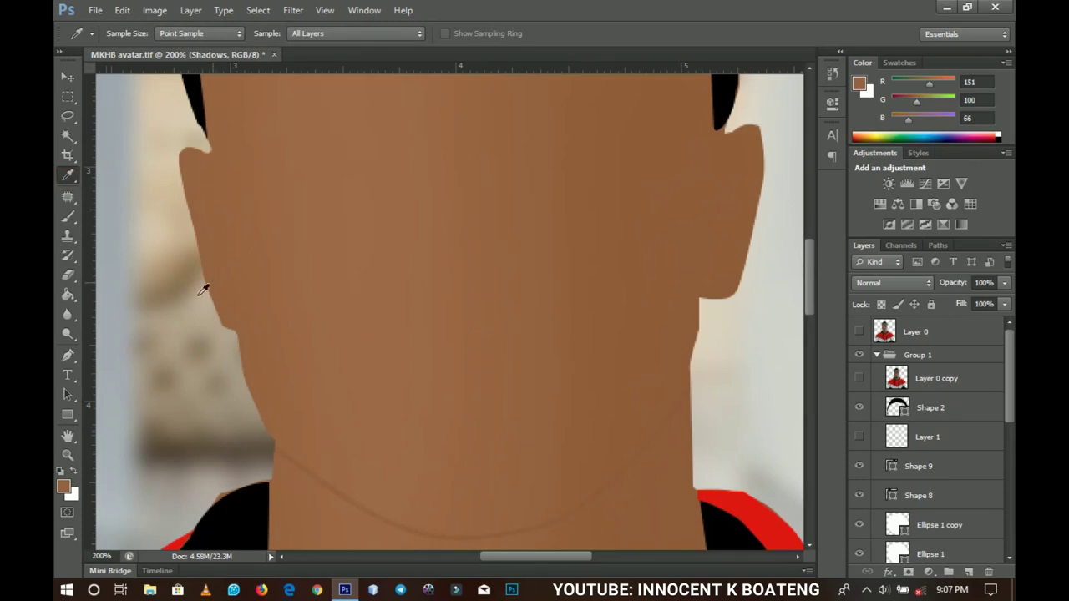
pyautogui.click(67, 490)
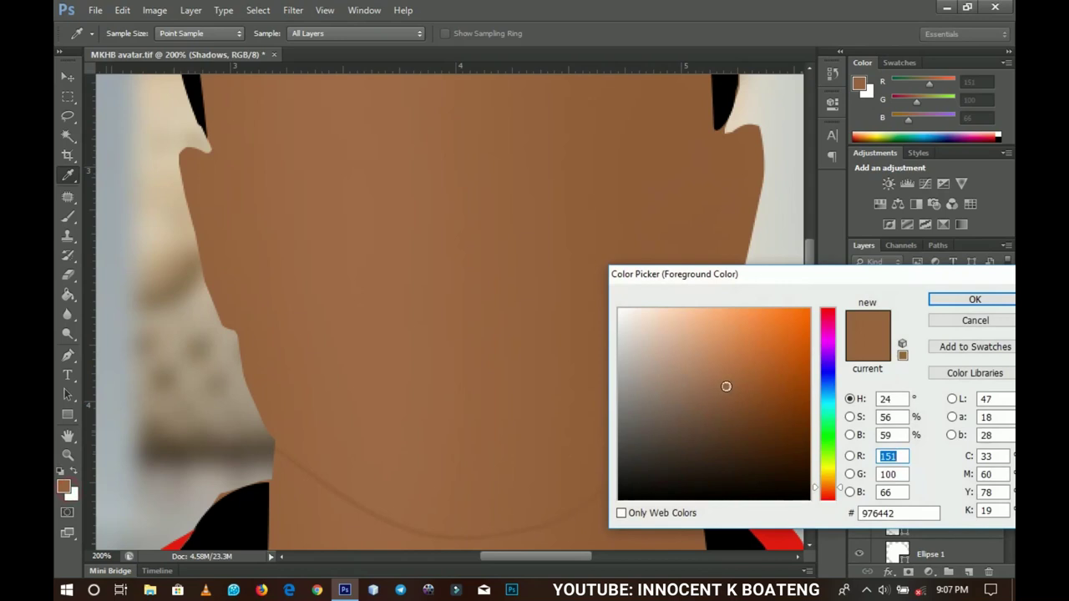
pyautogui.moveTo(723, 384); pyautogui.dragTo(706, 361)
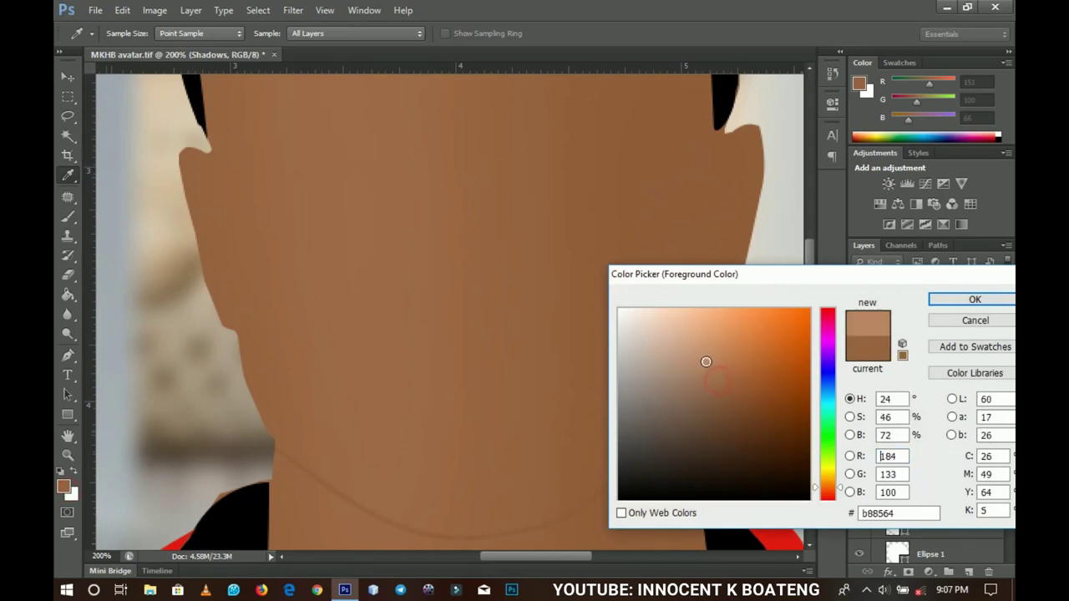
pyautogui.click(970, 299)
# Step: Switch to the Brush tool and set its size to 95 px
pyautogui.rightClick(407, 271)
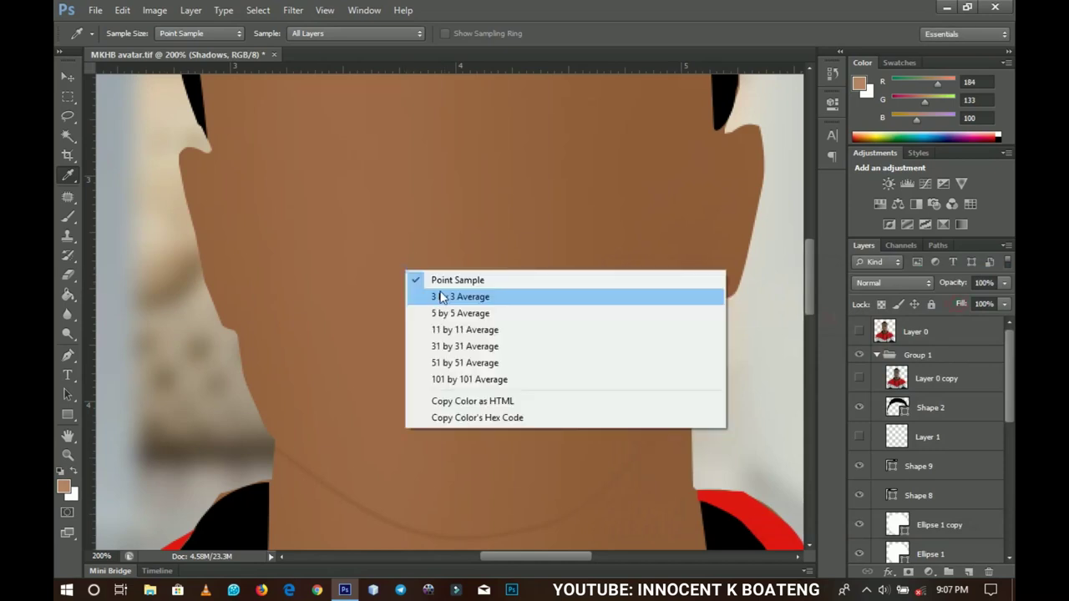
pyautogui.click(80, 214)
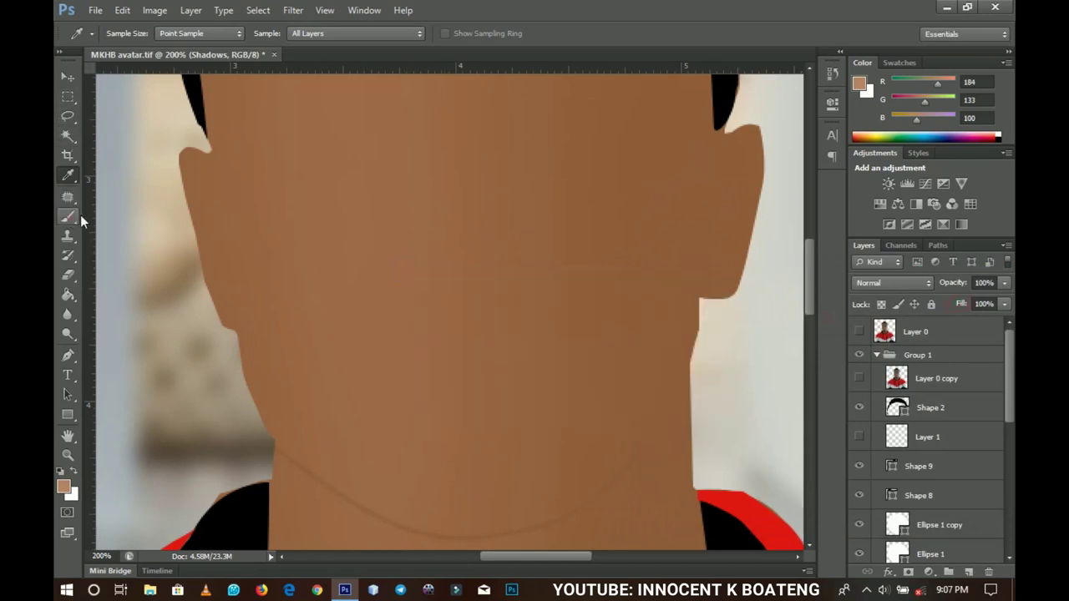
pyautogui.click(74, 215)
pyautogui.rightClick(265, 185)
pyautogui.moveTo(334, 219); pyautogui.dragTo(344, 219)
# Step: Try soft lighter highlights on the cheek and chin of the Shadows layer, review the whole portrait, and undo the strokes
pyautogui.click(223, 145)
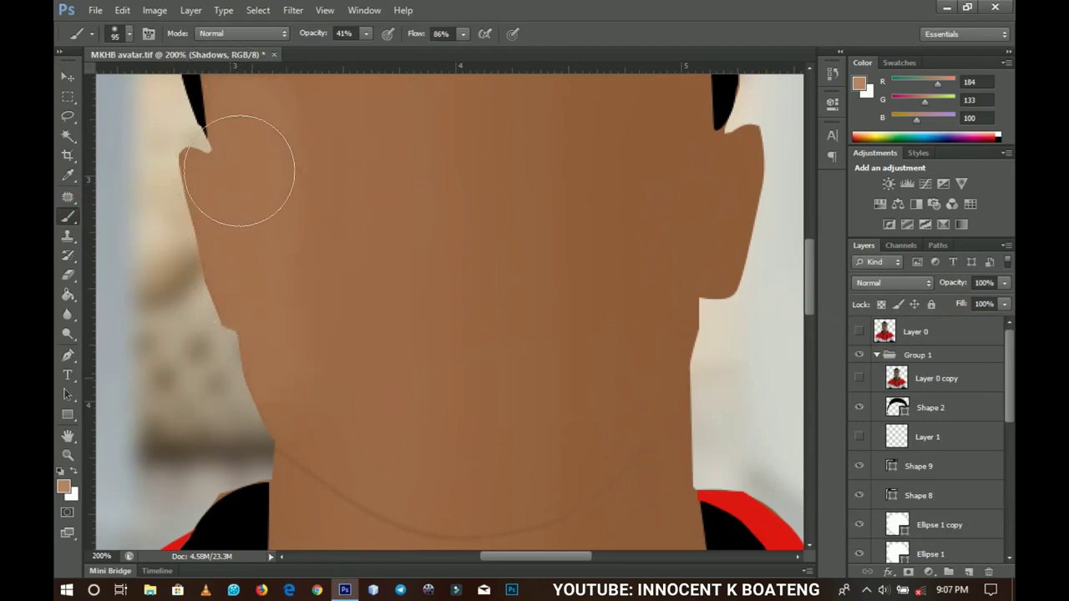
pyautogui.moveTo(393, 423)
pyautogui.mouseDown()
pyautogui.moveTo(424, 488)
pyautogui.moveTo(366, 448)
pyautogui.mouseUp()
pyautogui.press('z')
pyautogui.rightClick(379, 368)
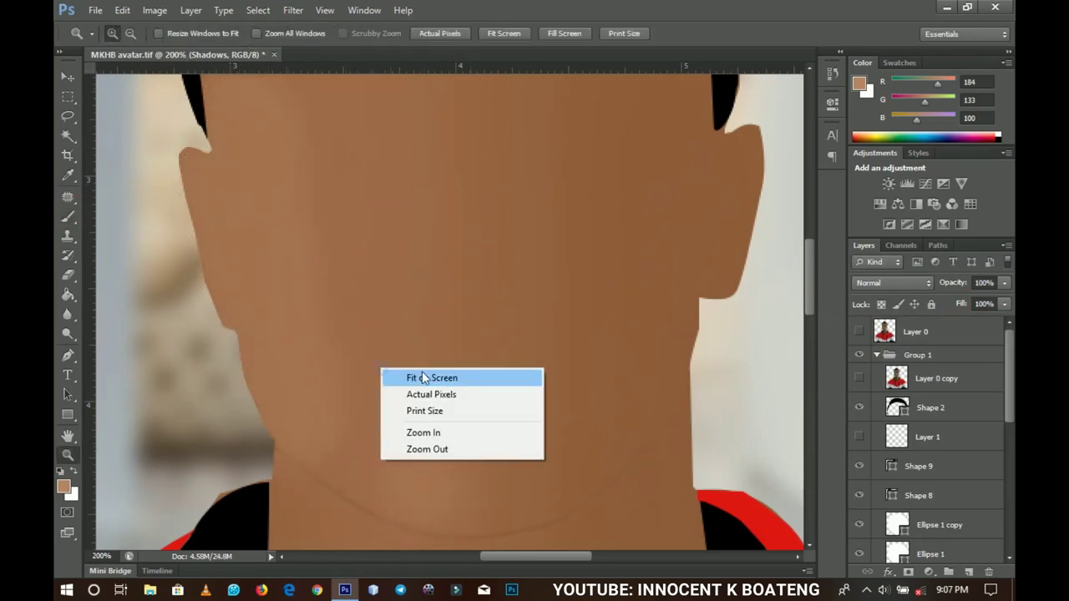
pyautogui.click(420, 374)
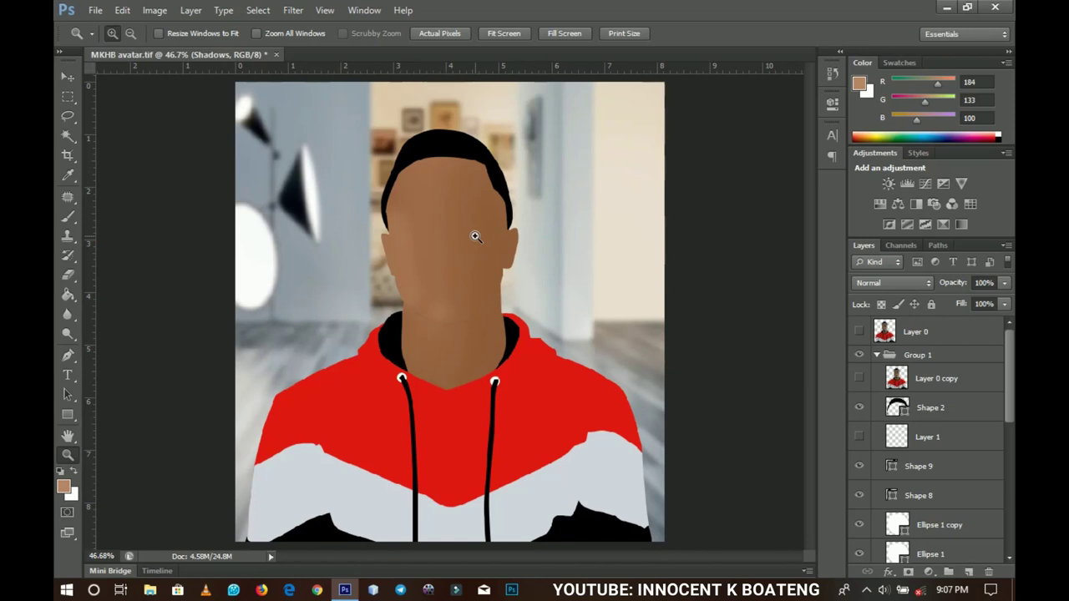
pyautogui.hotkey('ctrl', 'alt', 'g')
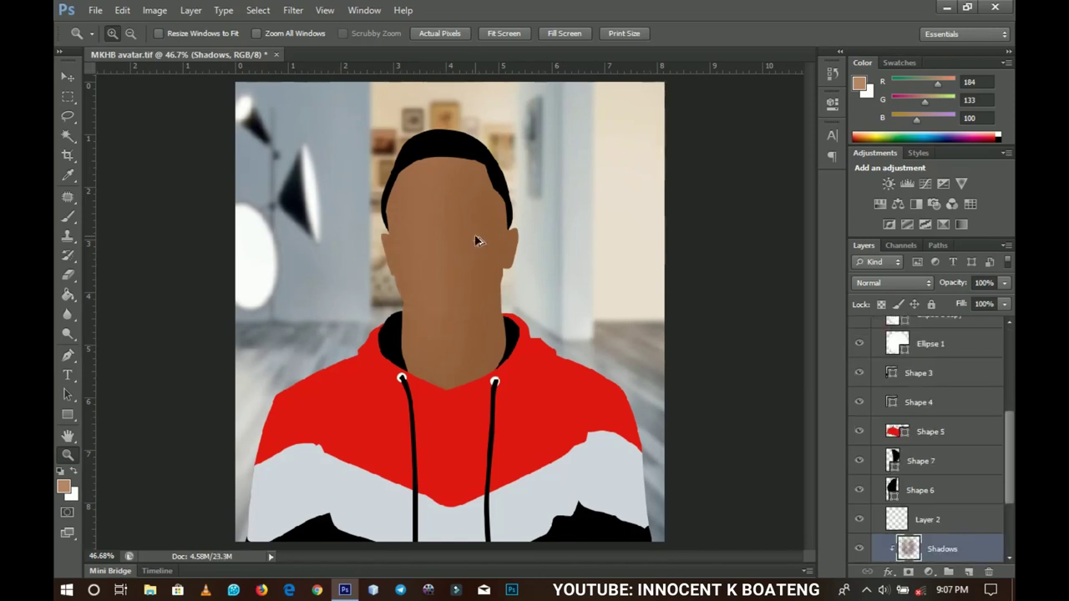